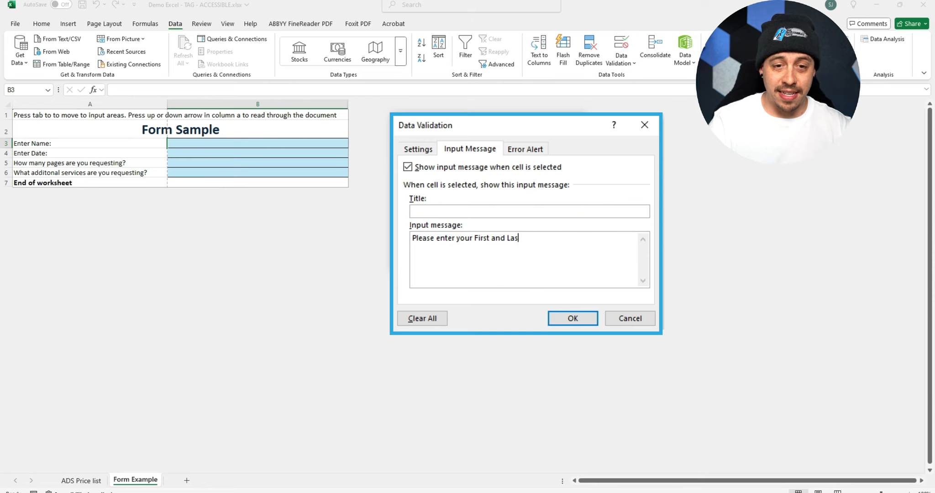
- Complete cell B3's validation input message as "Please enter your First and Last Name." and apply it
type("t Name.")
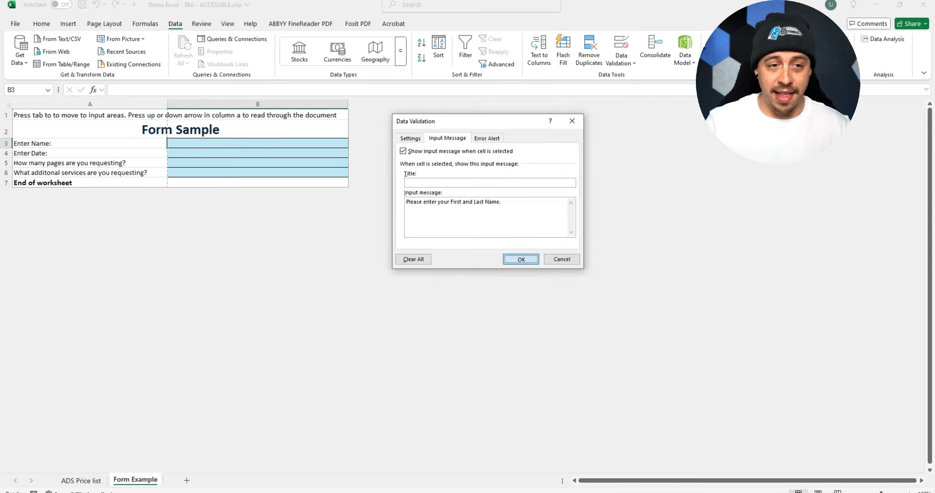
key("Return")
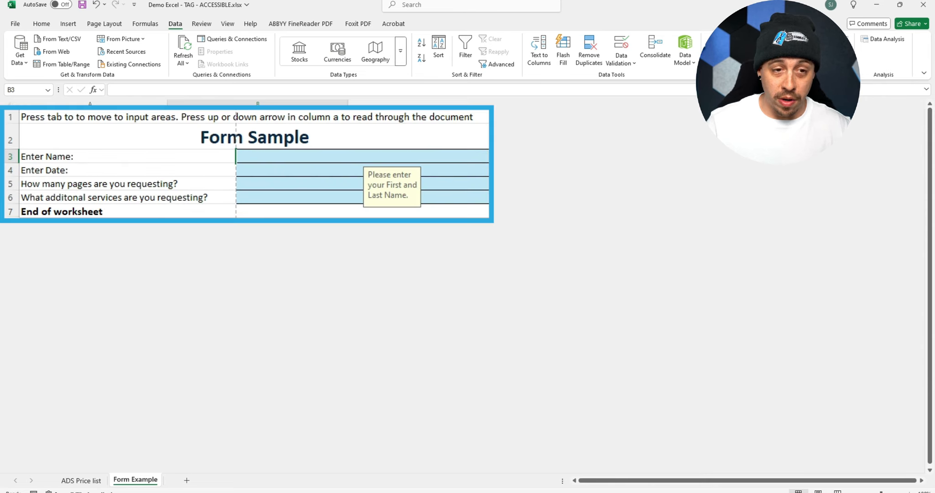
- Start a data validation input message for cell B4 reading "Please enter the date Month/Day/Year"
key("Tab")
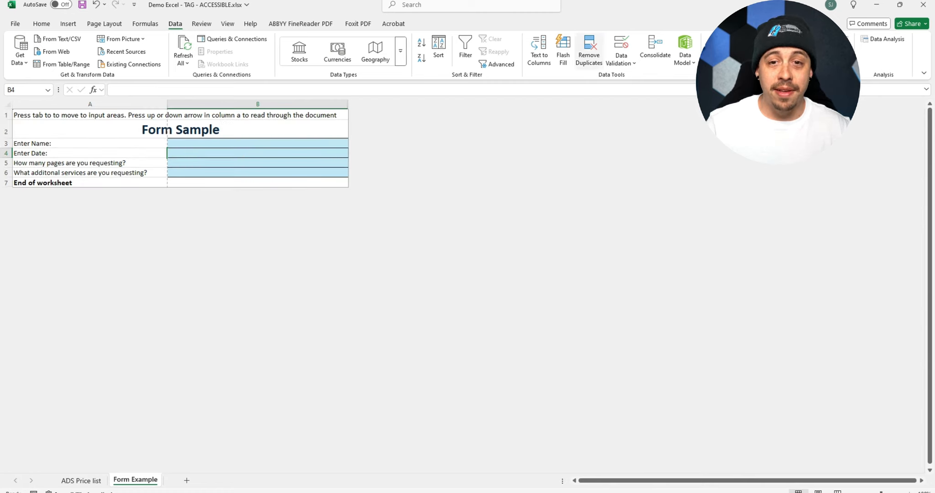
left_click(621, 48)
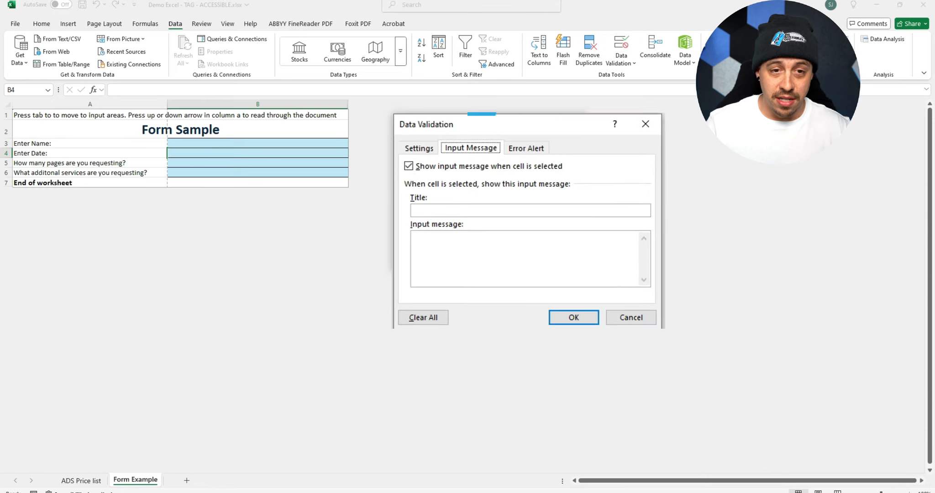
left_click(417, 238)
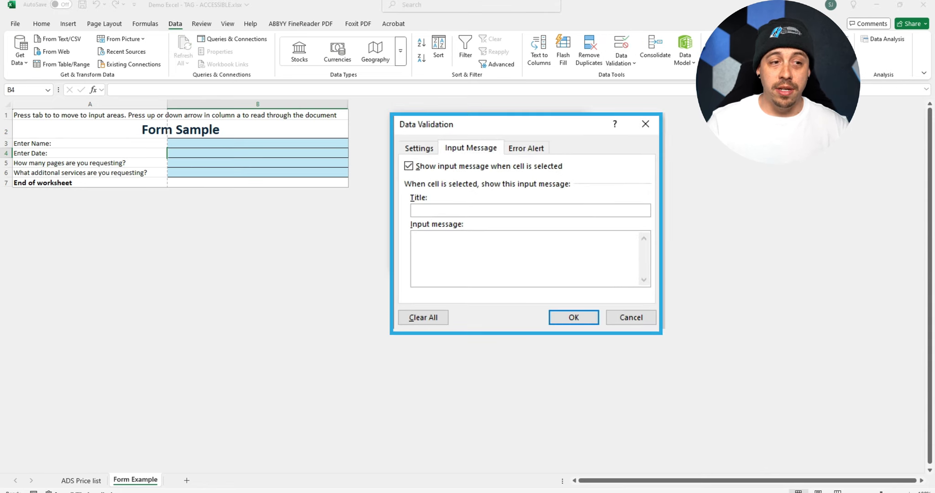
type("Please enter yo")
key("BackSpace")
key("BackSpace")
type("t")
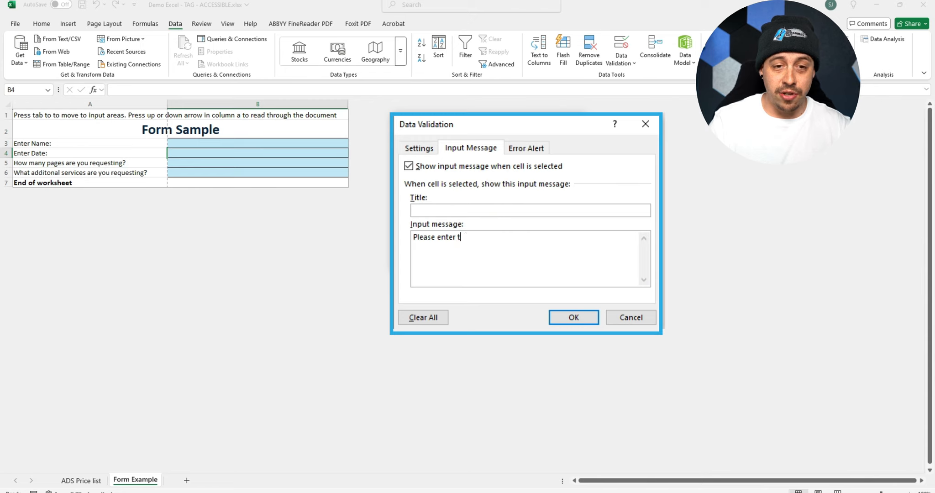
type("he date")
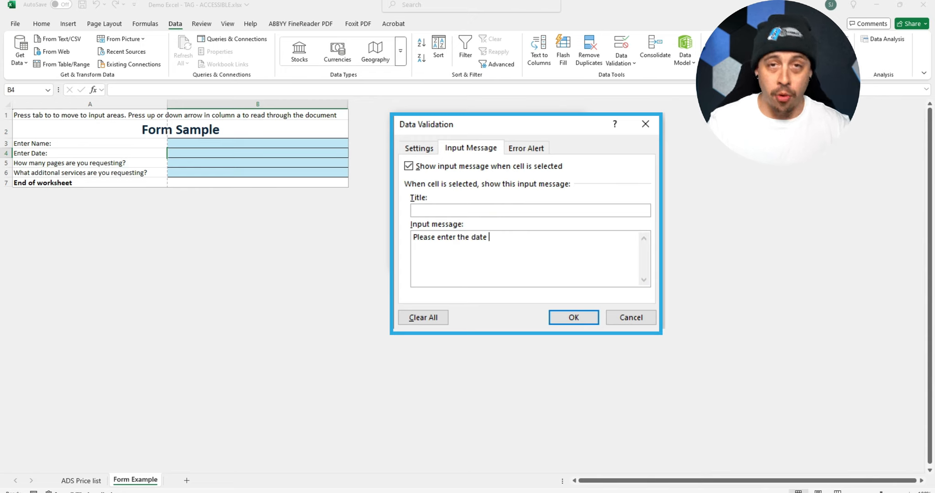
type(" Motnh")
key("BackSpace")
key("BackSpace")
key("BackSpace")
type("nth/Day/Year")
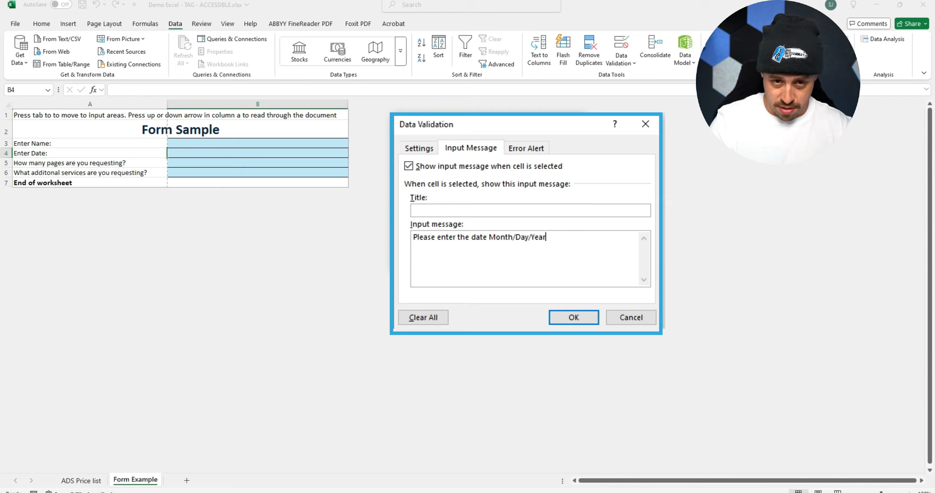
type(" (01, 0")
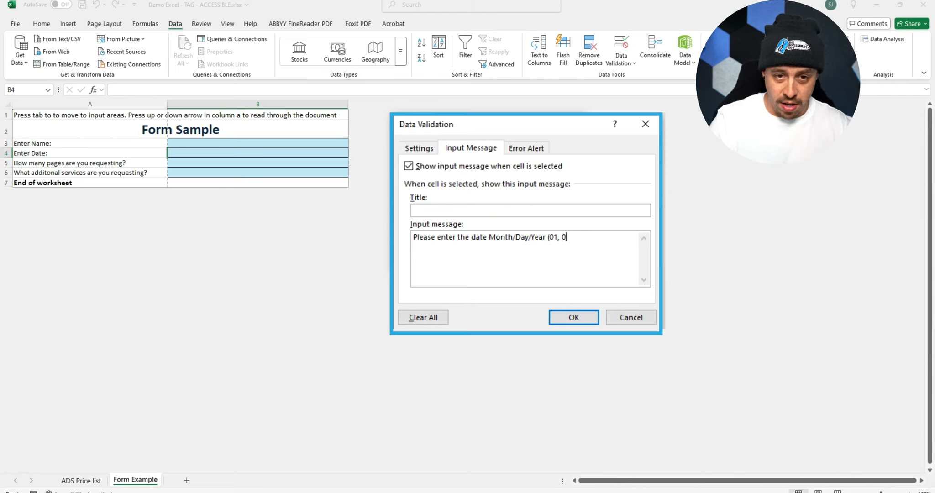
type("1, 2025)")
- Append the sample date "(01/01/2025)" to cell B4's input message, using slashes as separators without spaces
key("Return")
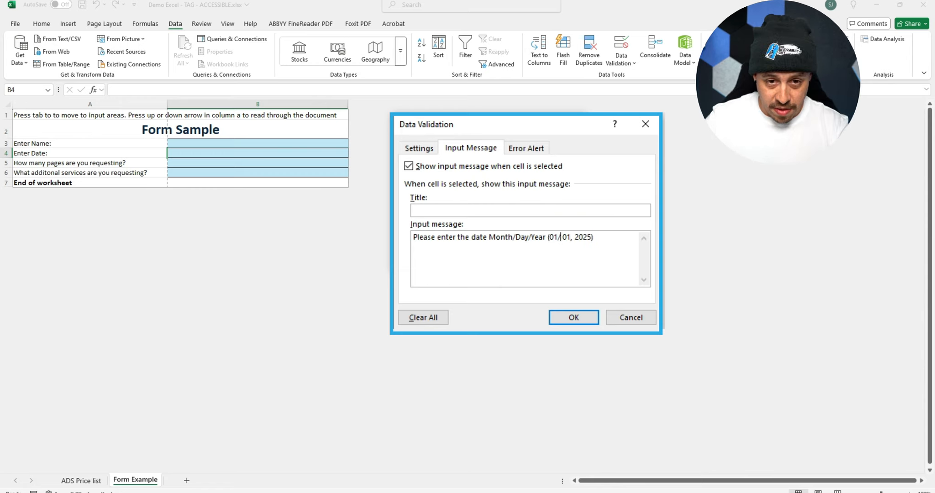
key("Right")
key("Right")
key("Right")
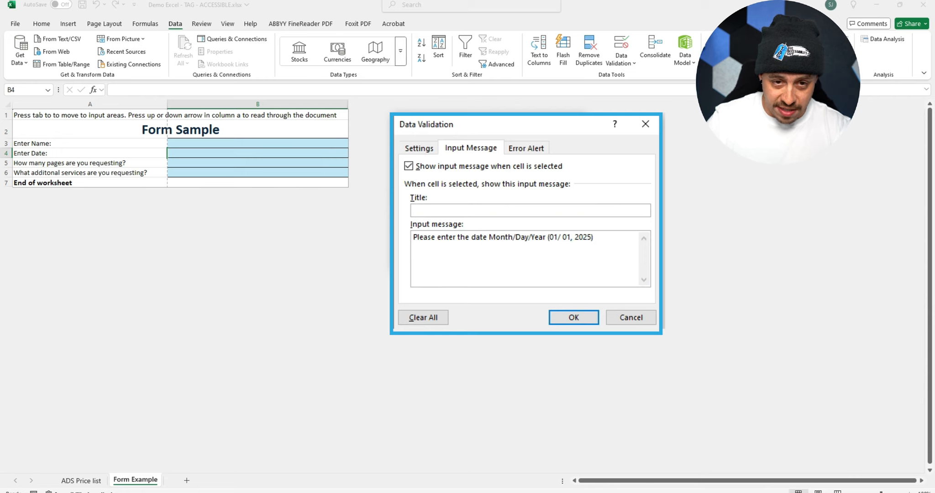
key("Delete")
key("Delete")
type("/")
key("Left")
key("Left")
key("Left")
key("BackSpace")
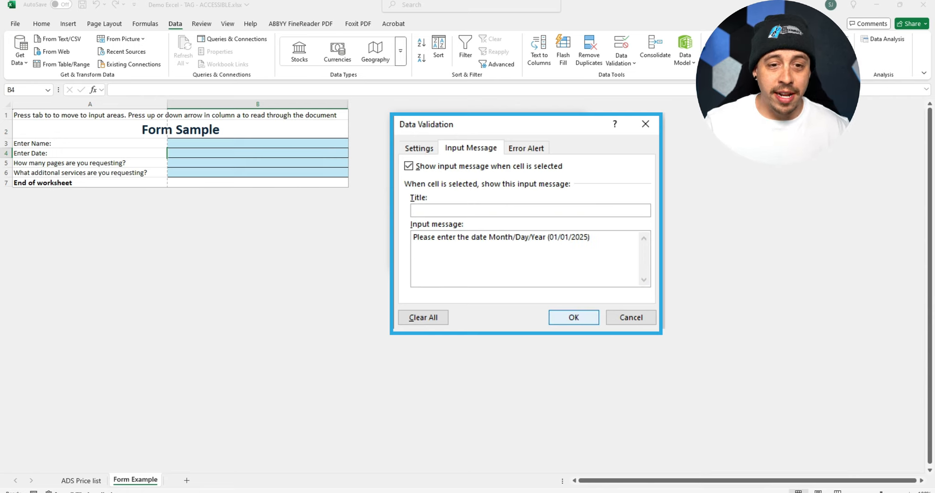
- Set the validation criteria for cell B4 to allow only Date values
key("ctrl+shift+Tab")
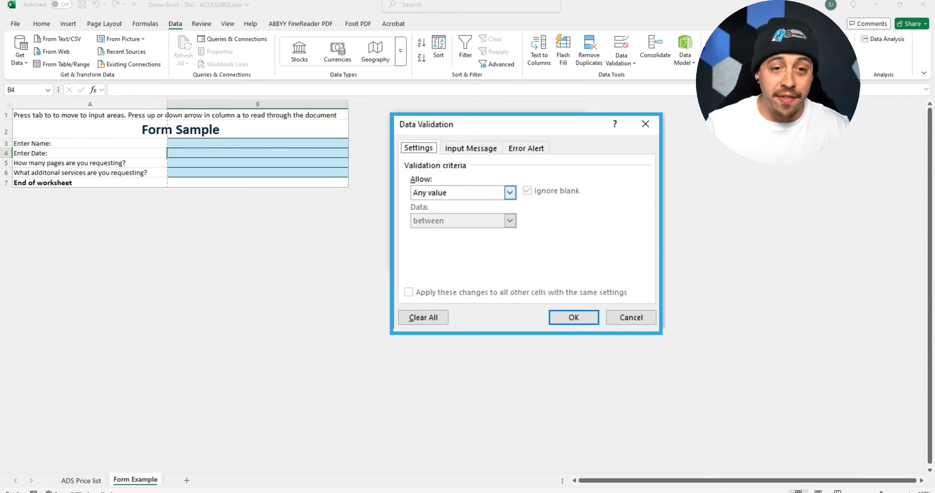
key("Tab")
key("alt+Down")
key("Down")
key("Down")
key("Down")
key("Down")
key("Return")
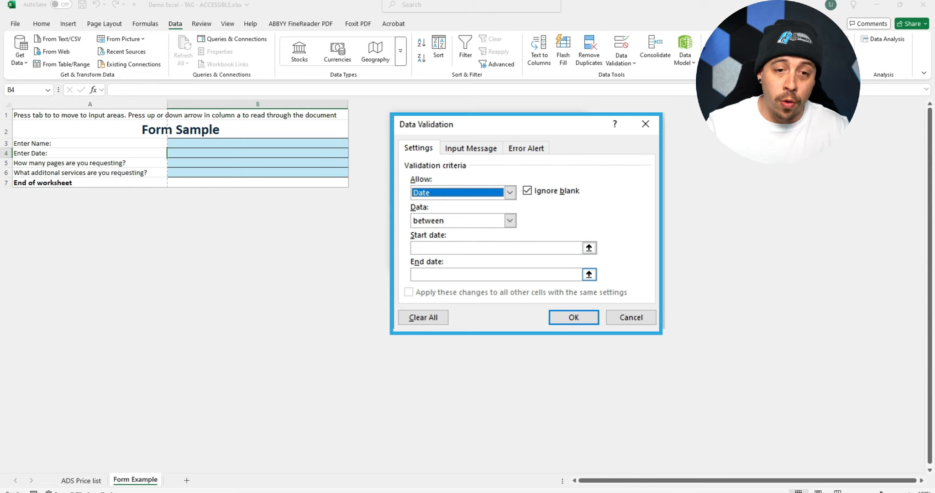
left_click(510, 221)
key("Down")
key("Down")
key("Up")
key("Up")
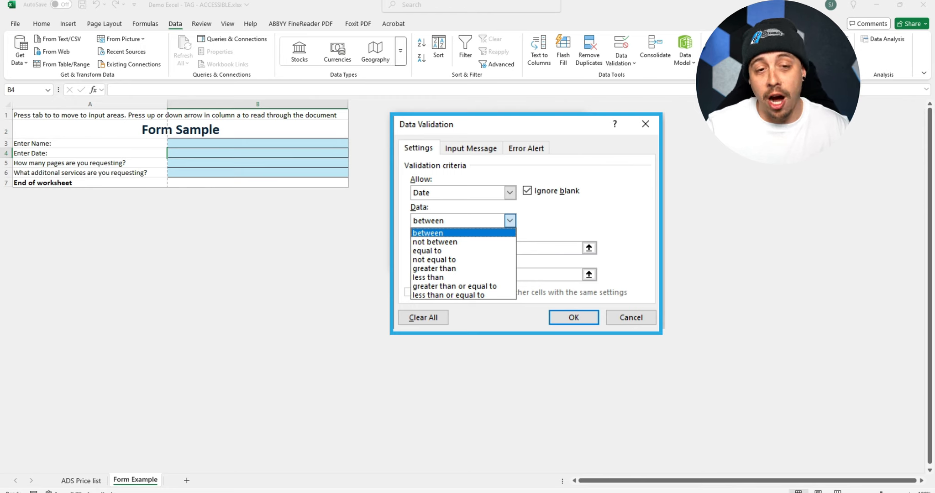
left_click(464, 242)
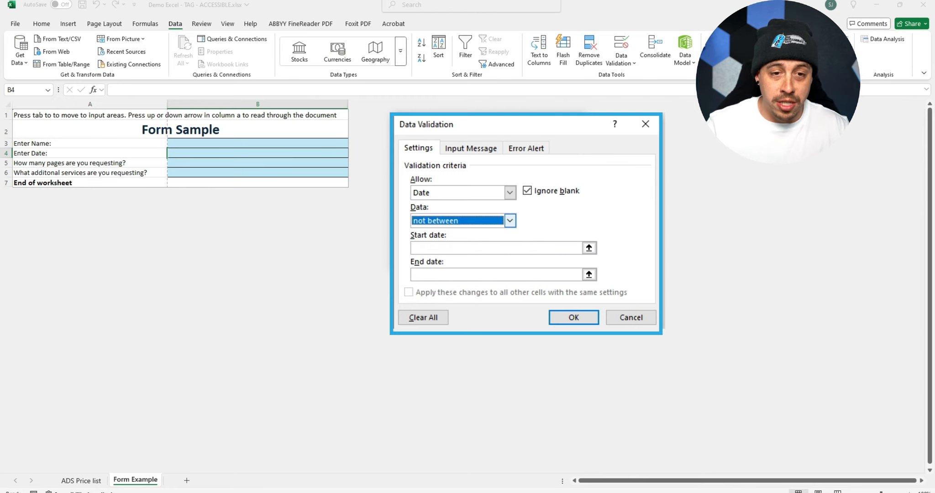
left_click(509, 221)
key("Up")
key("Return")
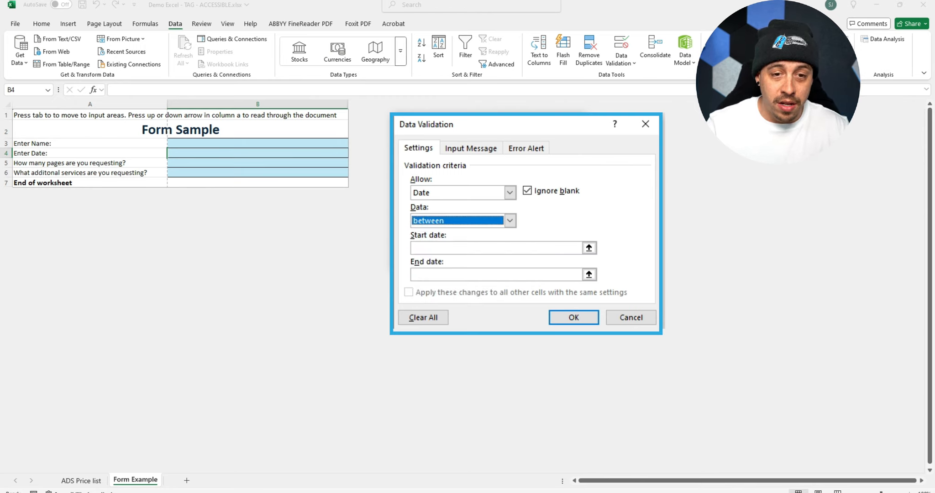
key("ctrl+Tab")
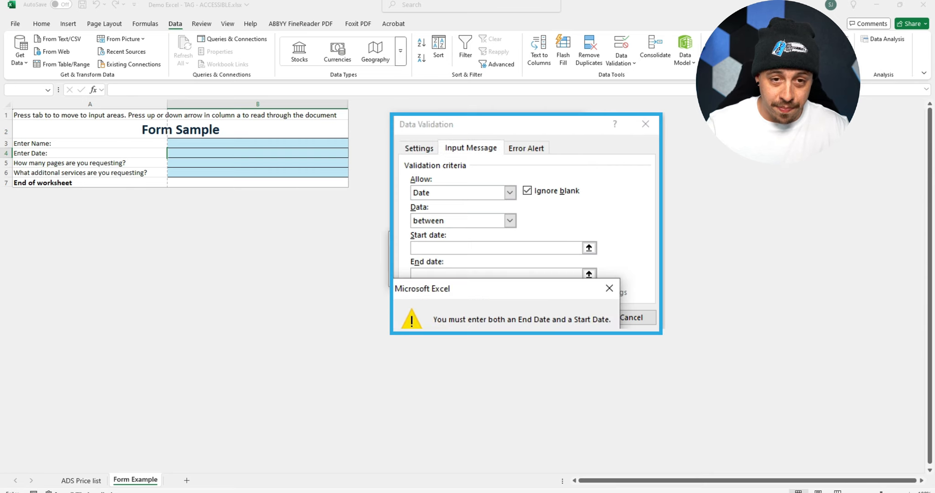
key("Return")
- Set the allowed date range for cell B4 to start 01/01/2024 and end 01/01/2026, and apply the validation
key("Tab")
key("Return")
key("Return")
type("01/")
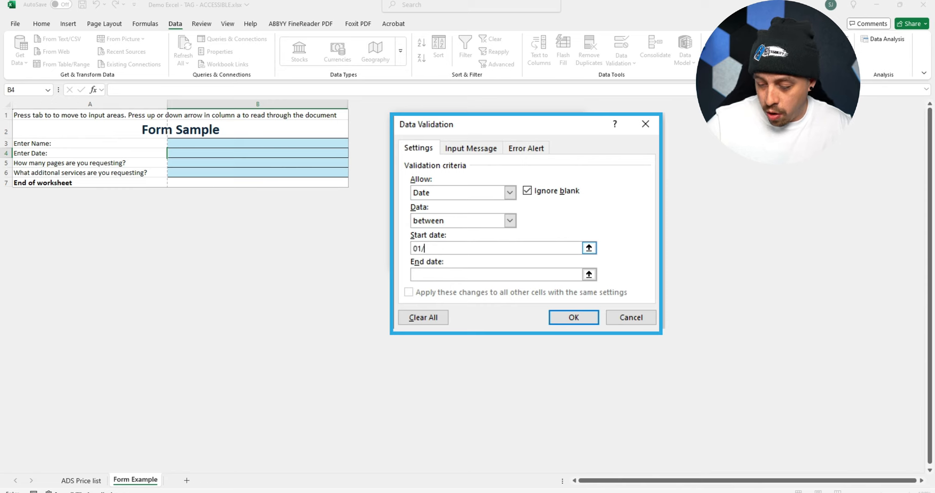
type("01/2024")
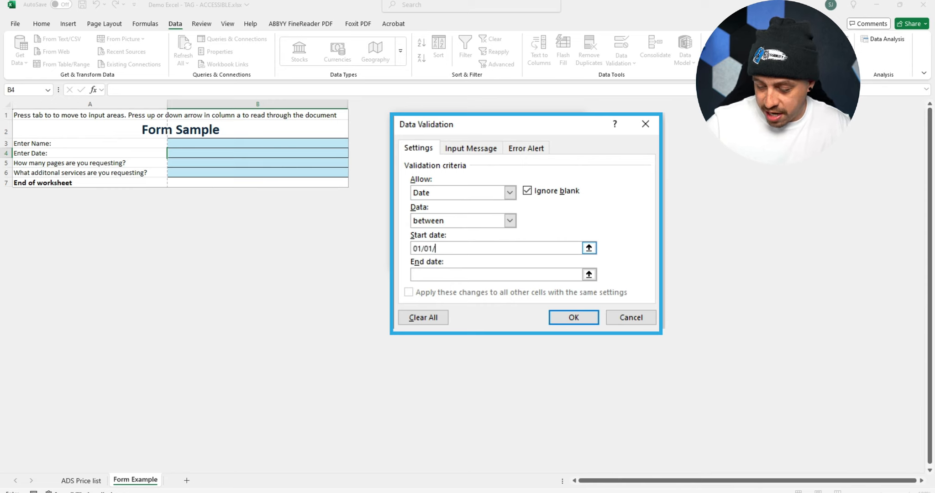
key("Tab")
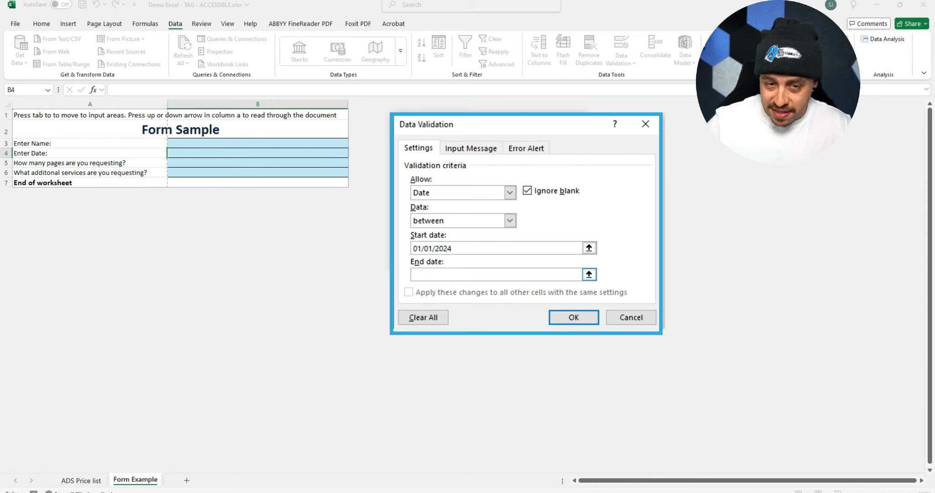
type("01/01/2026")
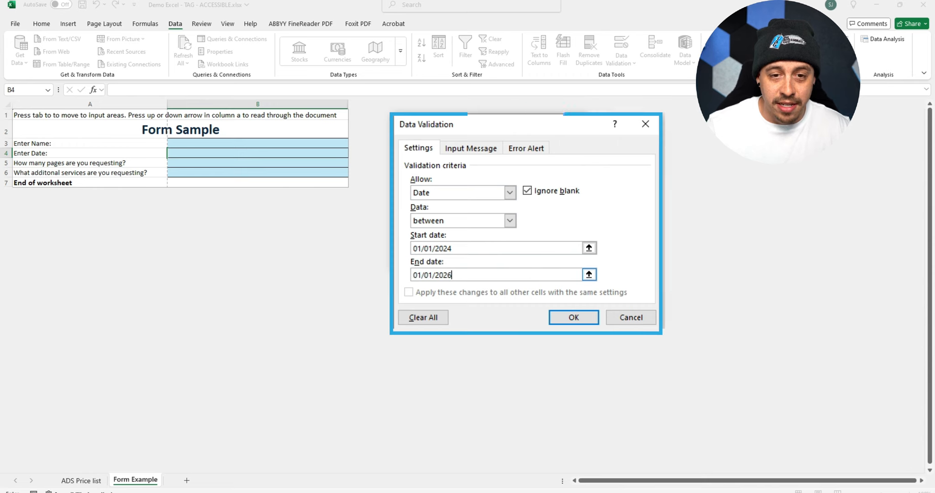
key("Return")
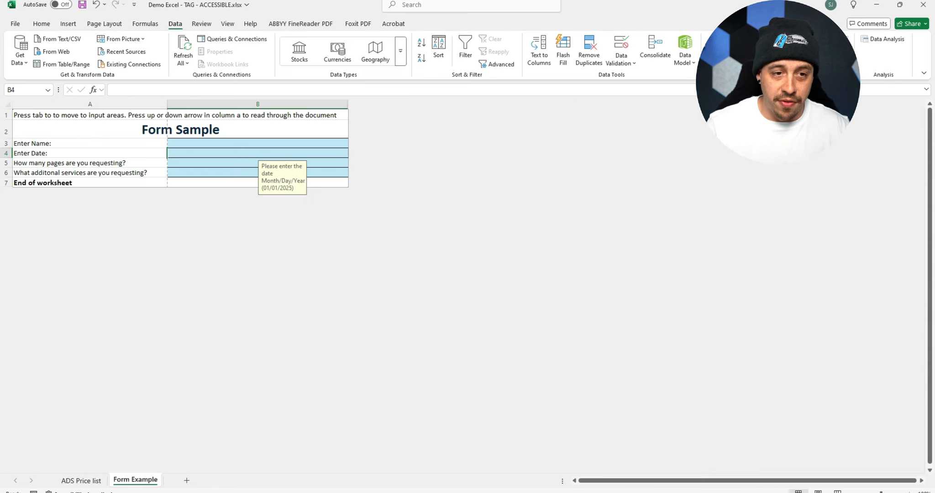
- Format cell B4 as a Date with the *3/14/2012 type
key("shift+F10")
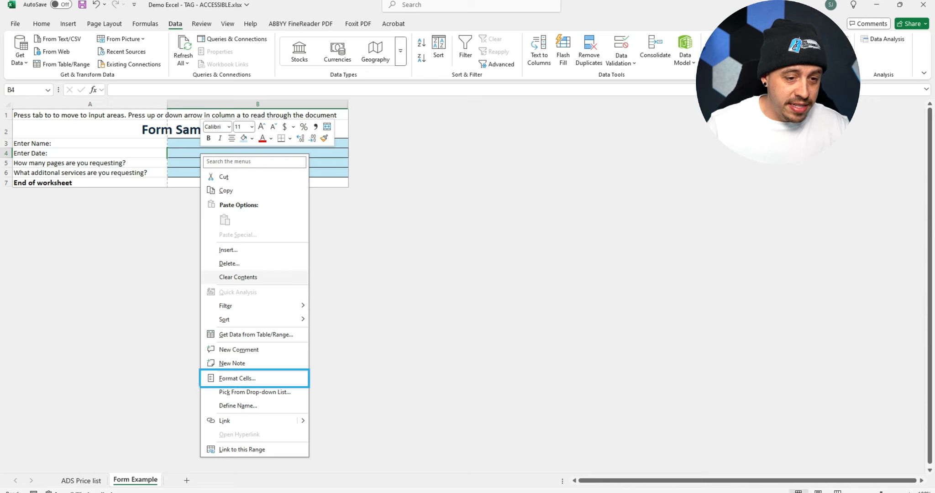
left_click(237, 379)
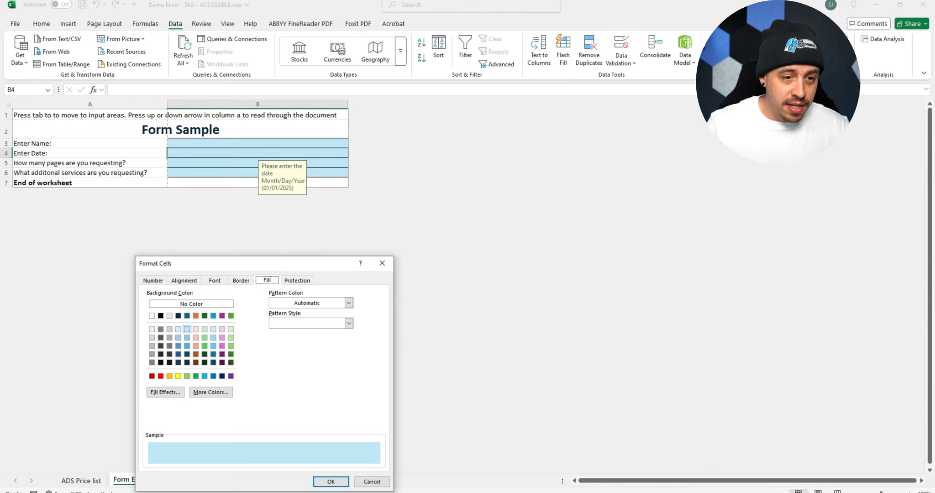
left_click_drag(252, 263, 410, 153)
left_click(313, 173)
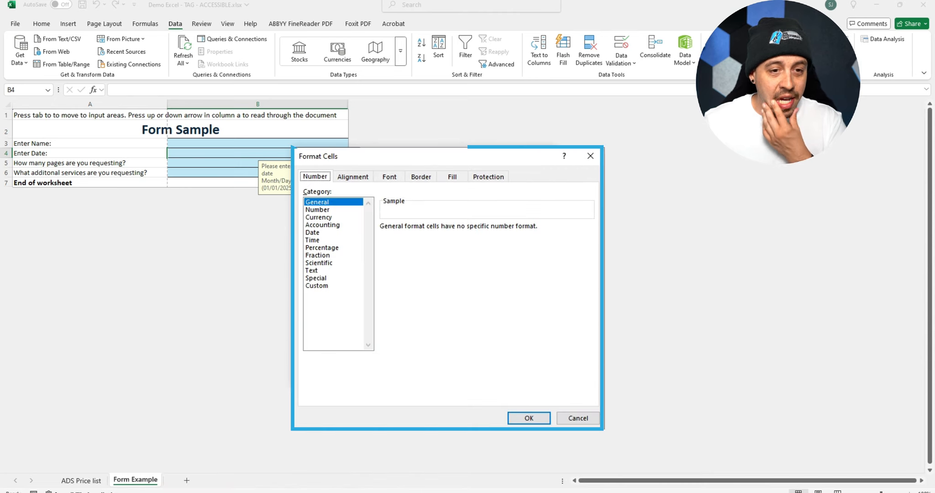
left_click(314, 233)
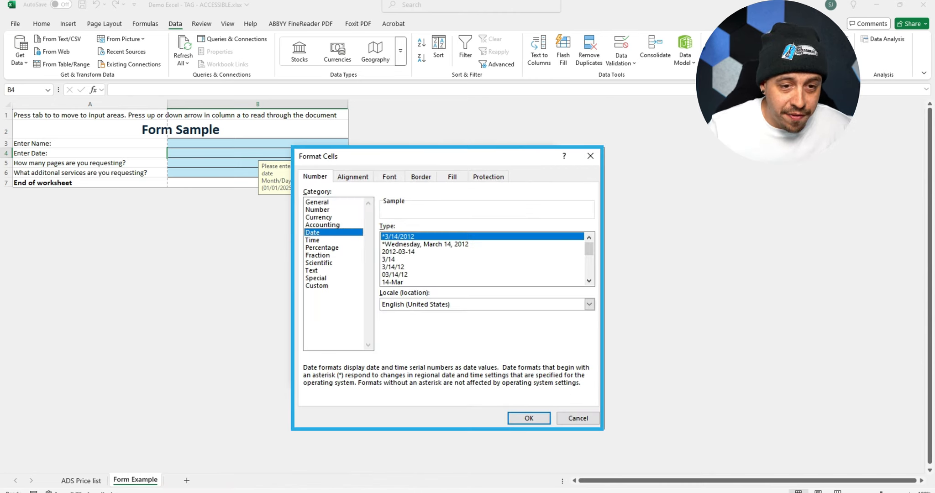
left_click(396, 274)
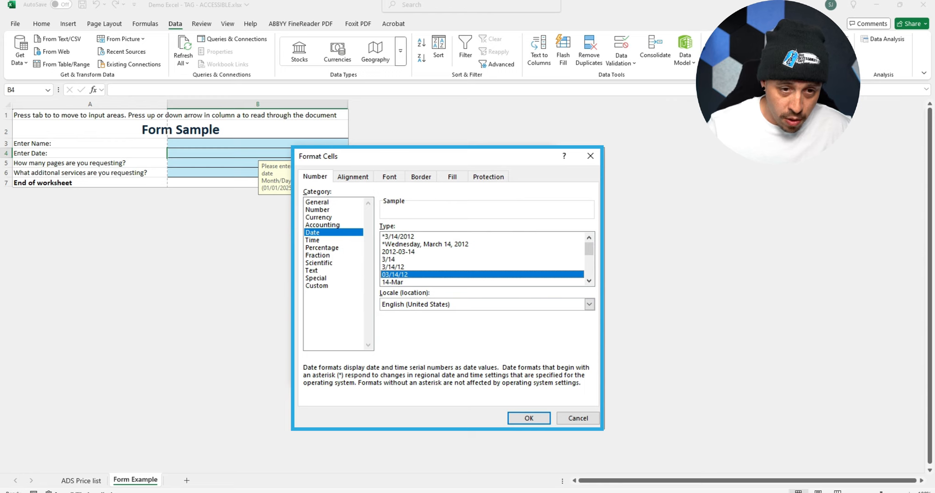
left_click(398, 237)
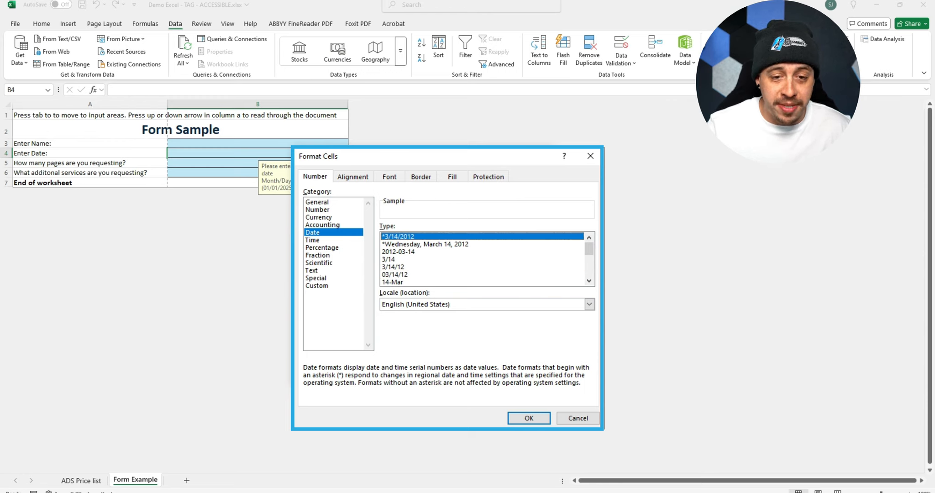
key("Return")
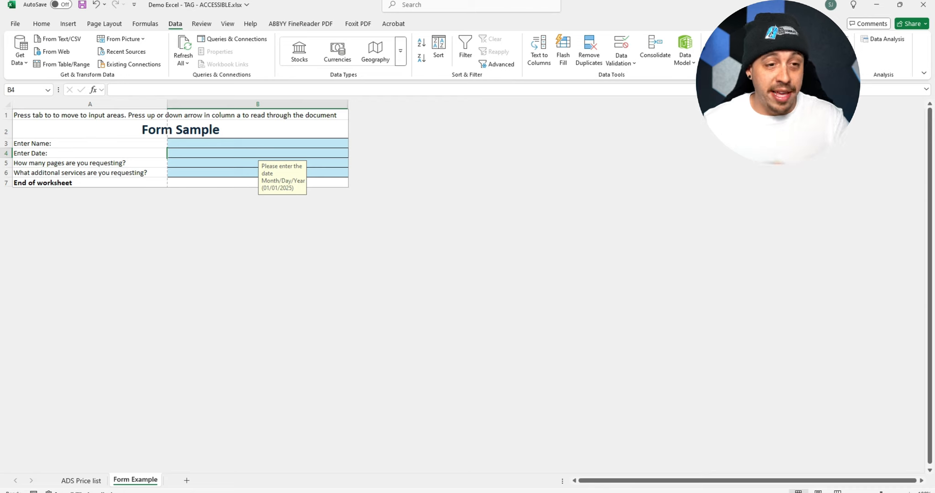
- Format cell B5 as Number with 0 decimal places
key("Down")
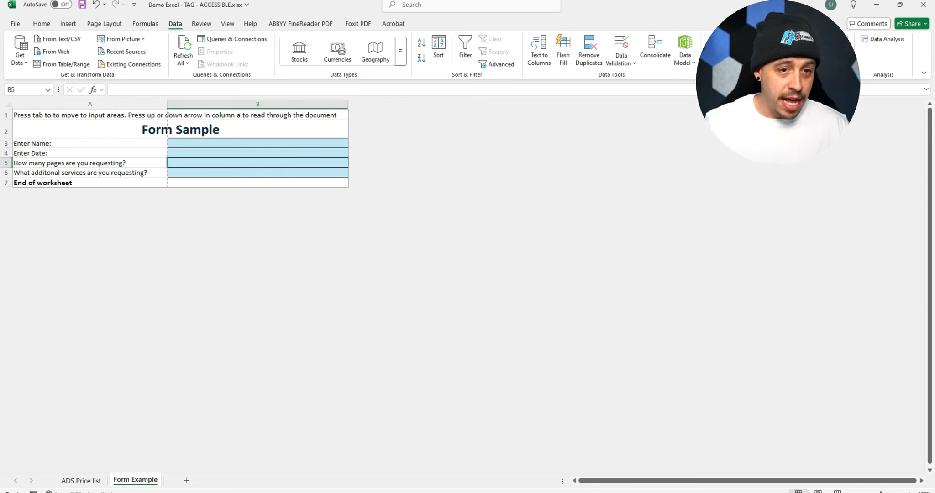
right_click(311, 161)
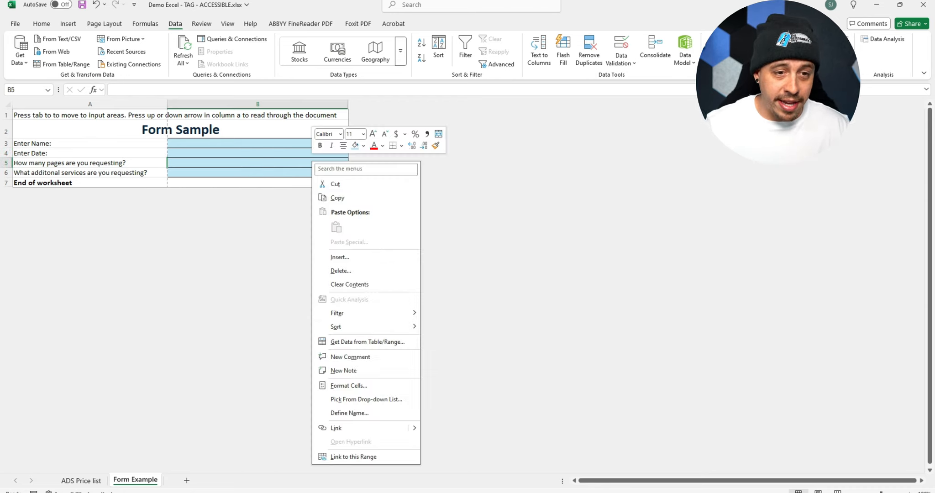
left_click(349, 386)
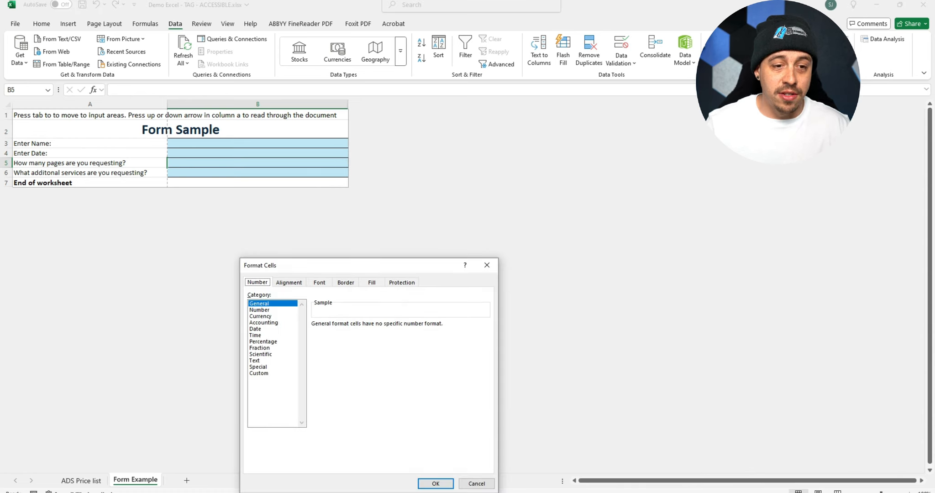
key("Down")
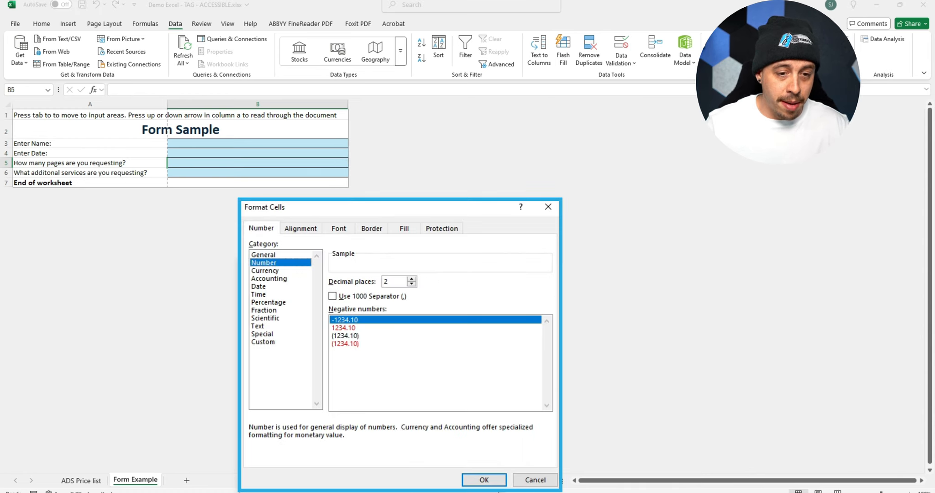
key("Tab")
type("0")
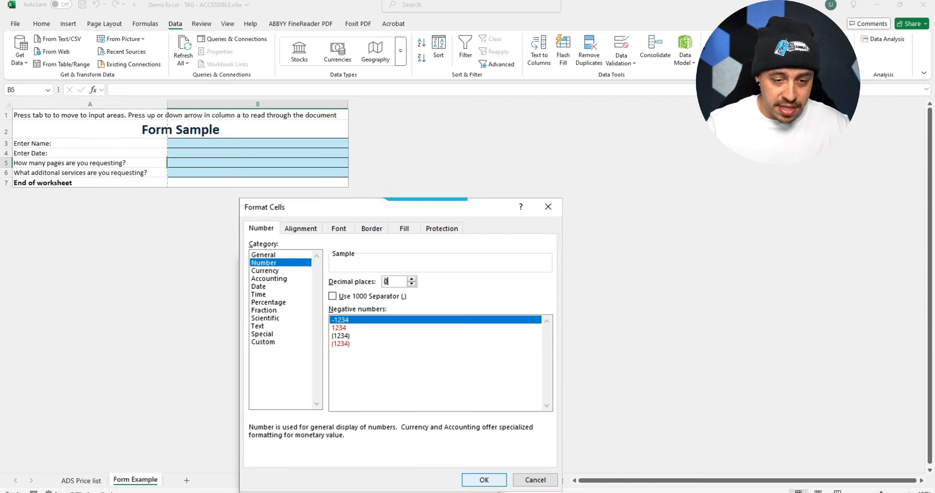
key("Return")
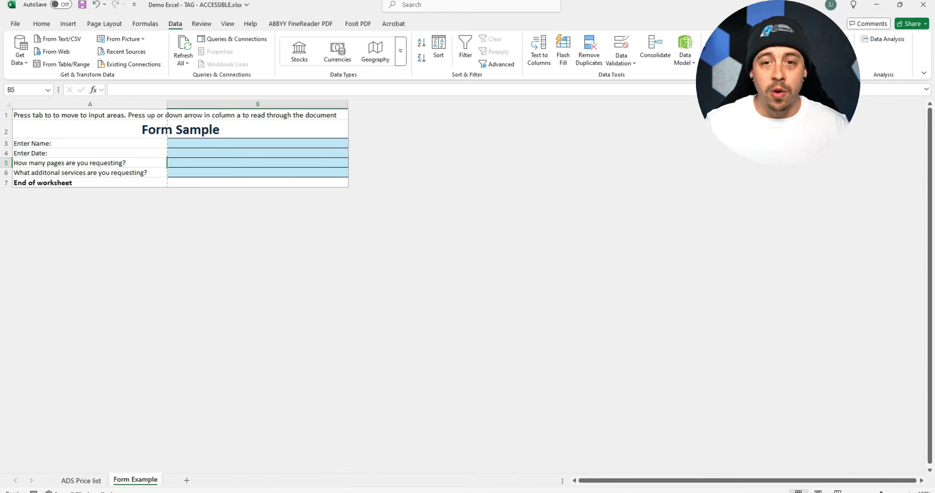
- Add the validation input message "Enter the amount of pages you are requesting." to cell B5 and apply it
left_click(622, 46)
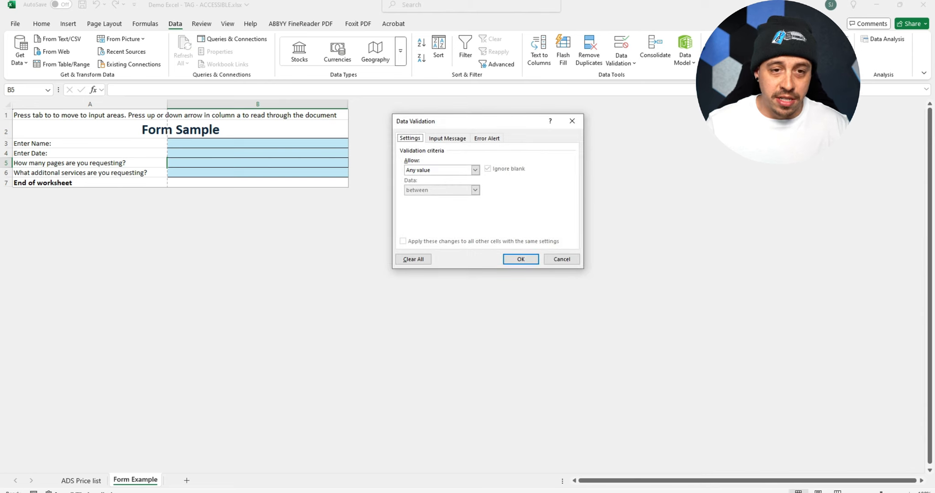
left_click(447, 138)
left_click(489, 232)
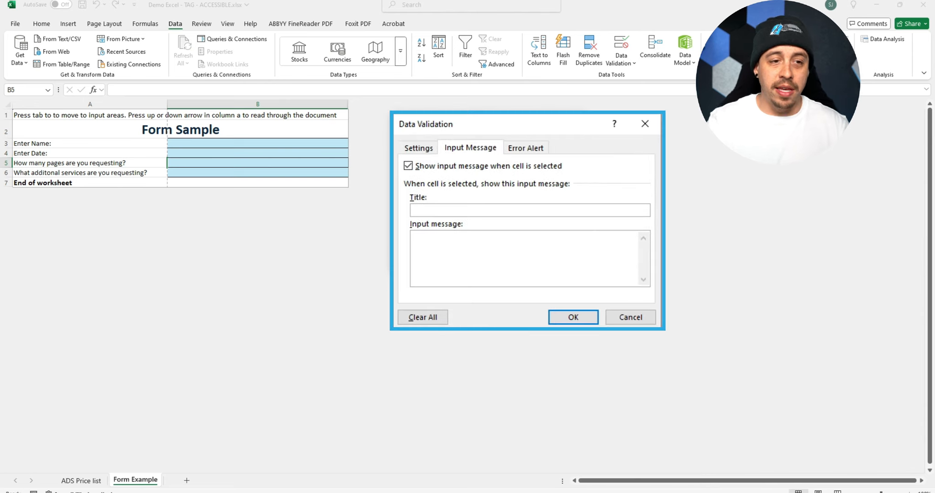
type("Enter the amou")
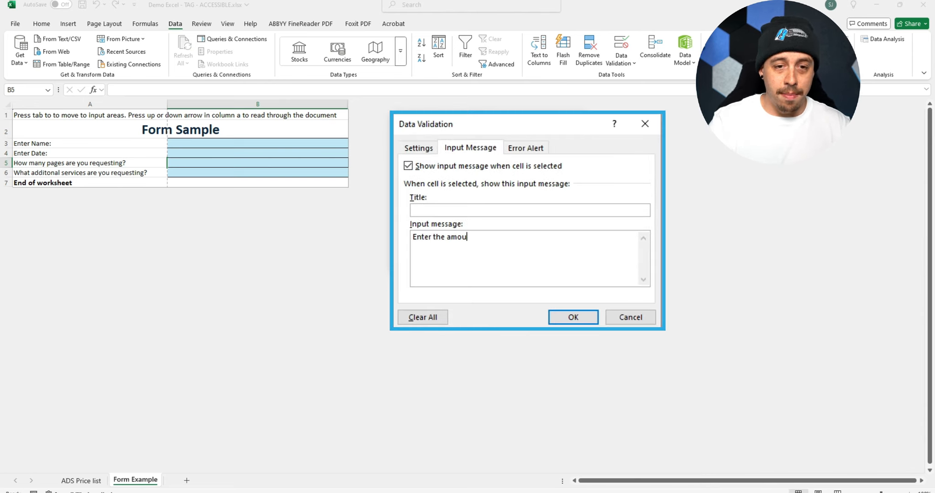
type("nt of pages you are requesting.")
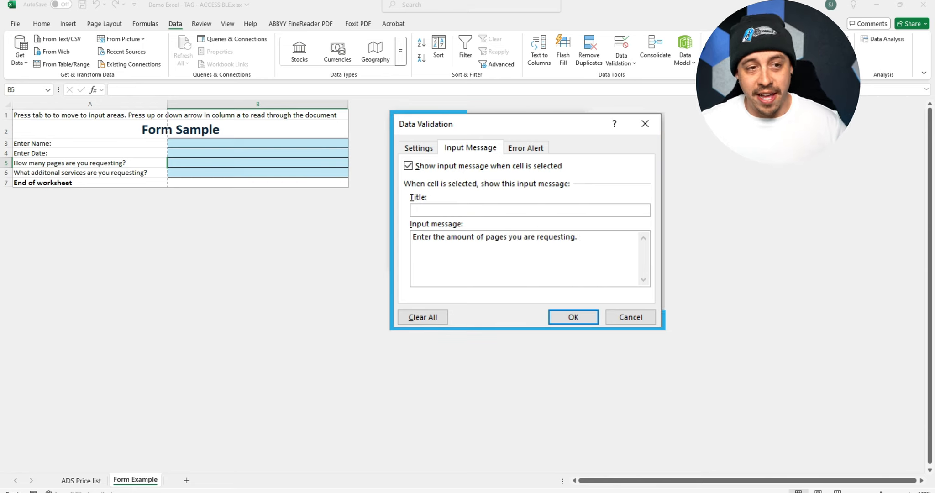
key("Return")
key("Return")
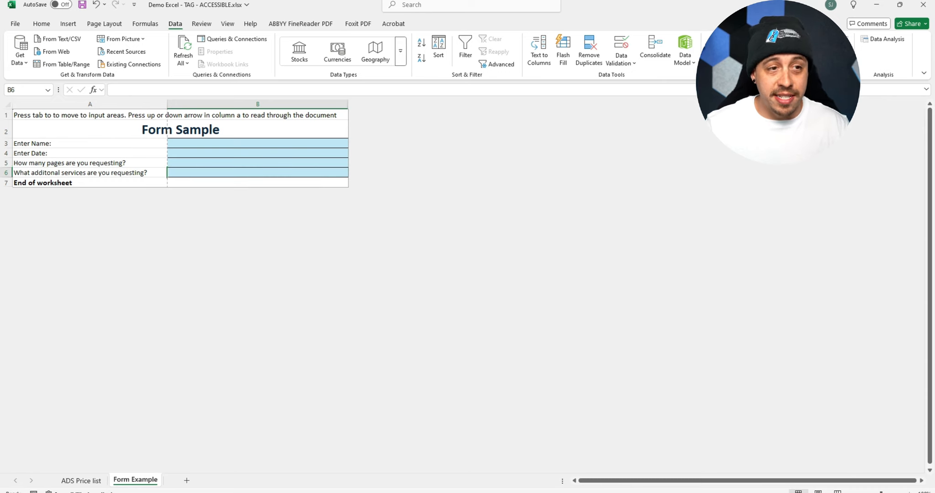
- Format cell B6 as Text
key("shift+F10")
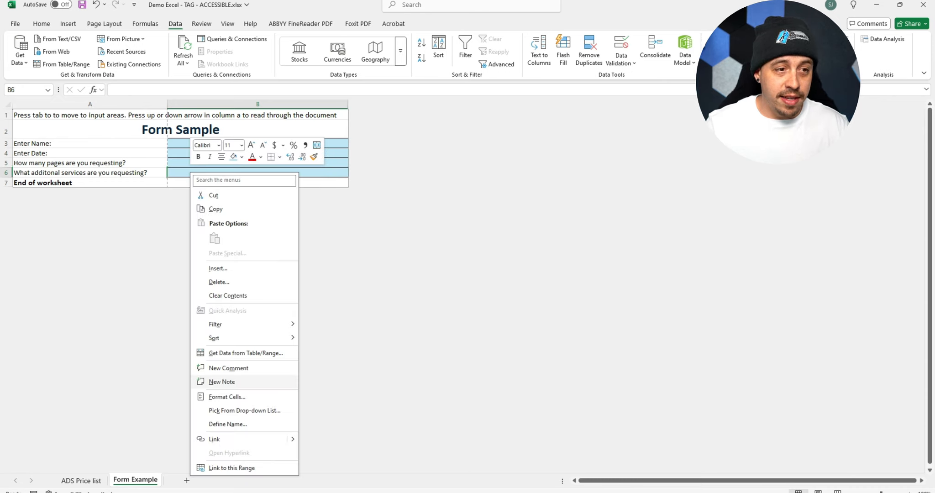
key("Down")
key("Return")
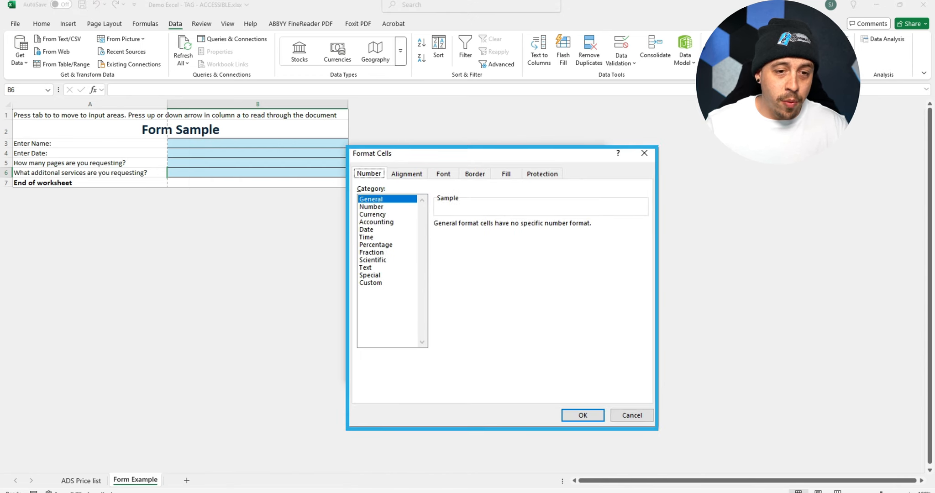
left_click(366, 267)
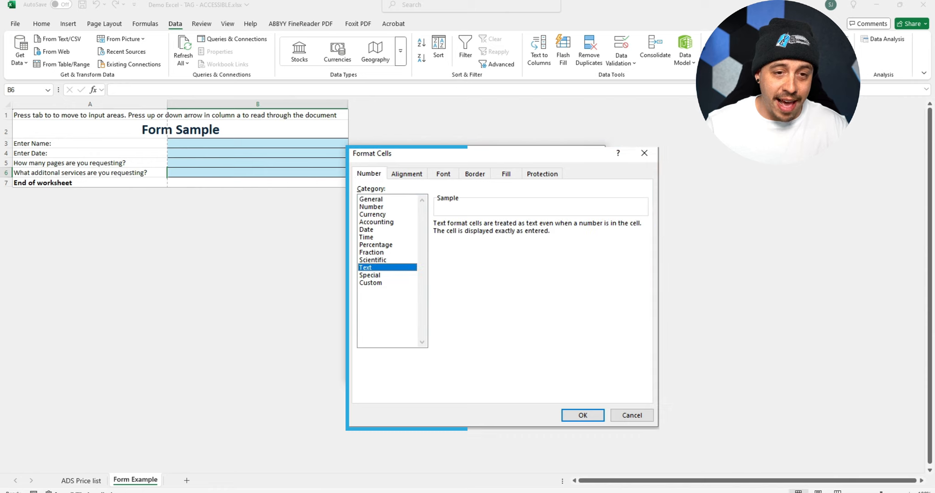
left_click(583, 415)
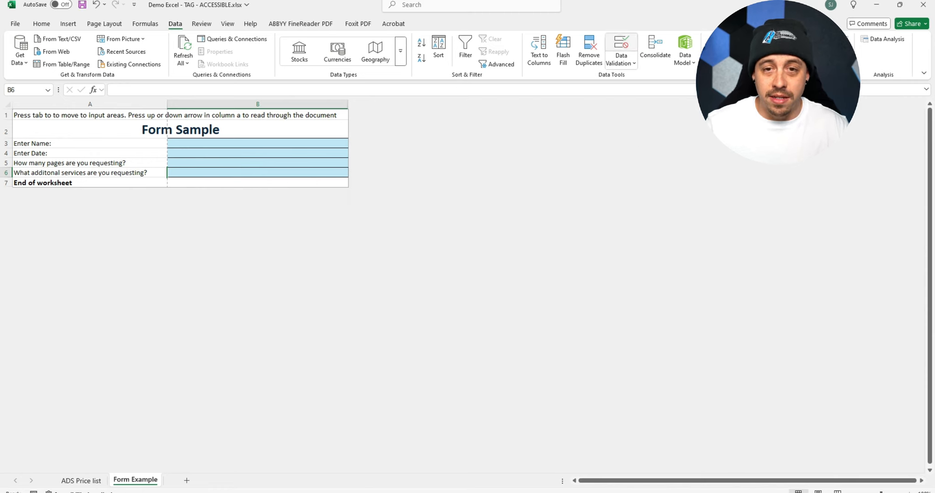
- Enter "What additional services are you requesting?" as the validation input message for cell B6
left_click(622, 46)
left_click(475, 214)
type("Wh")
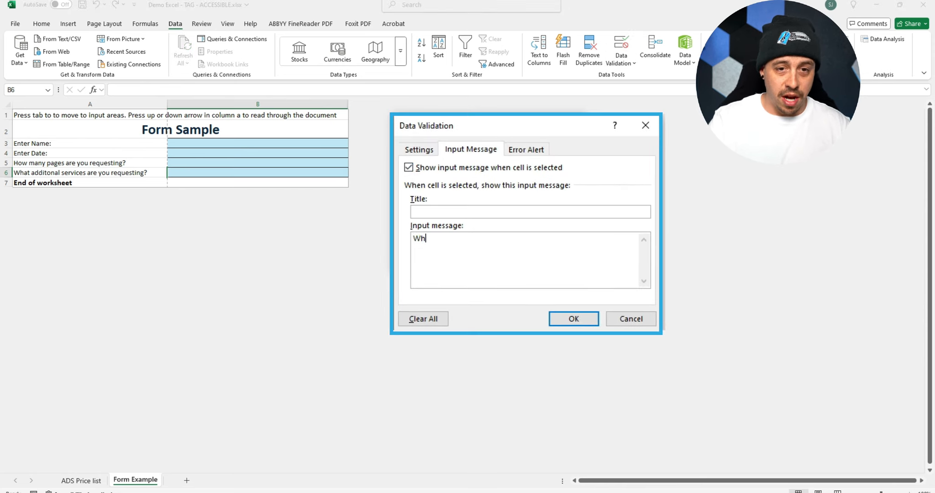
type("at additional ")
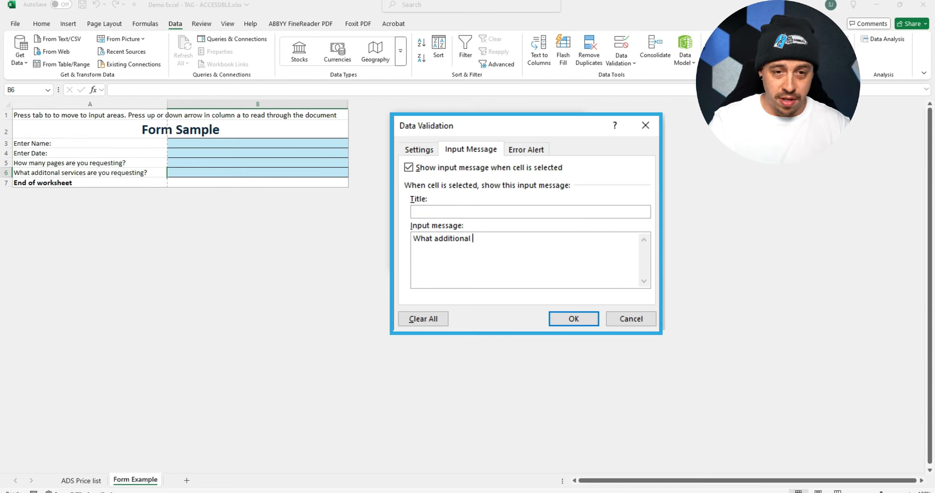
type("services are you requesting?")
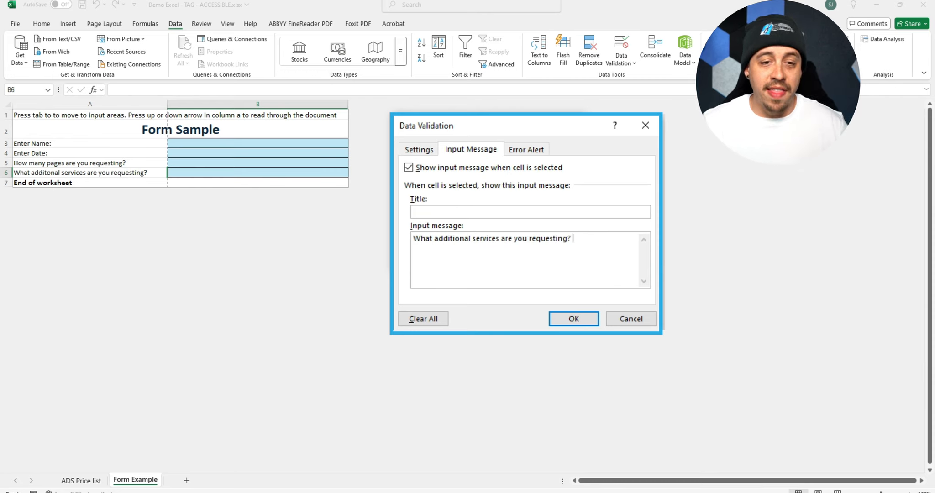
- Set cell B6's validation criteria to allow only a List, with Ignore blank turned off
key("ctrl+shift+Tab")
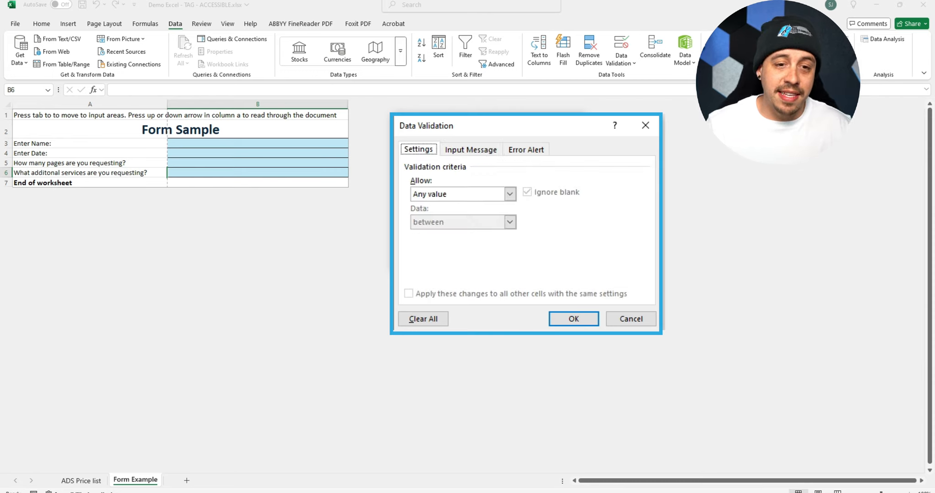
left_click(510, 194)
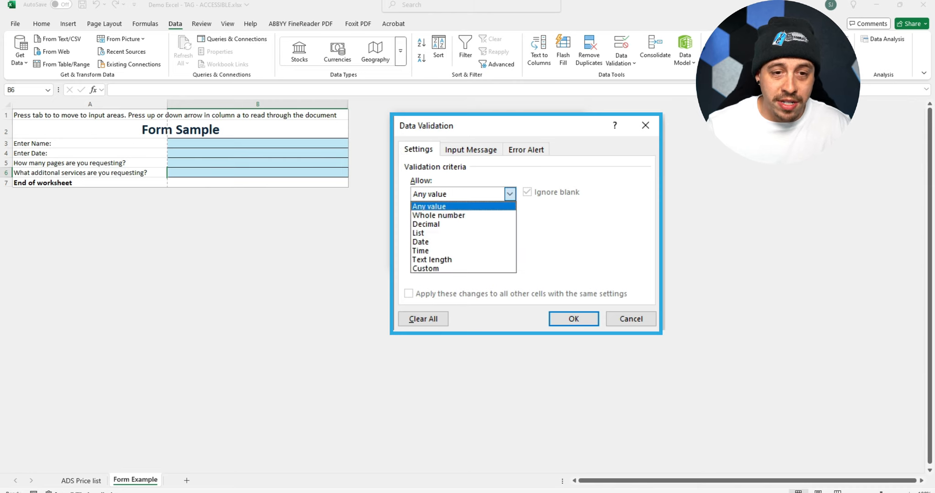
key("Return")
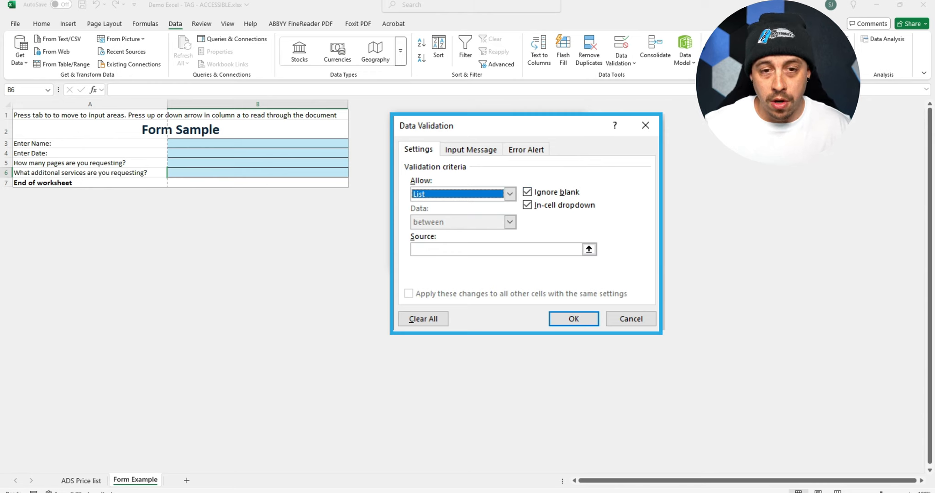
key("alt+b")
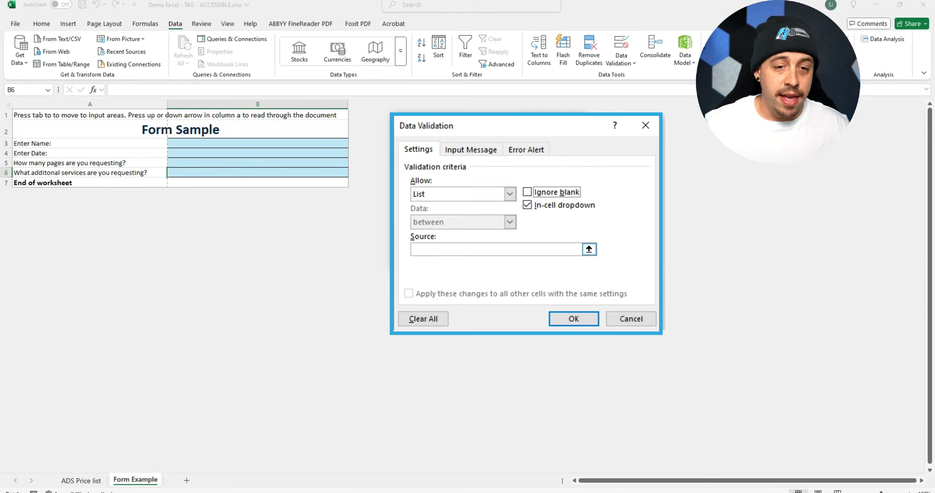
- Enter "ADS, Training, Consulting" as the list source for cell B6 and apply the validation
key("alt+s")
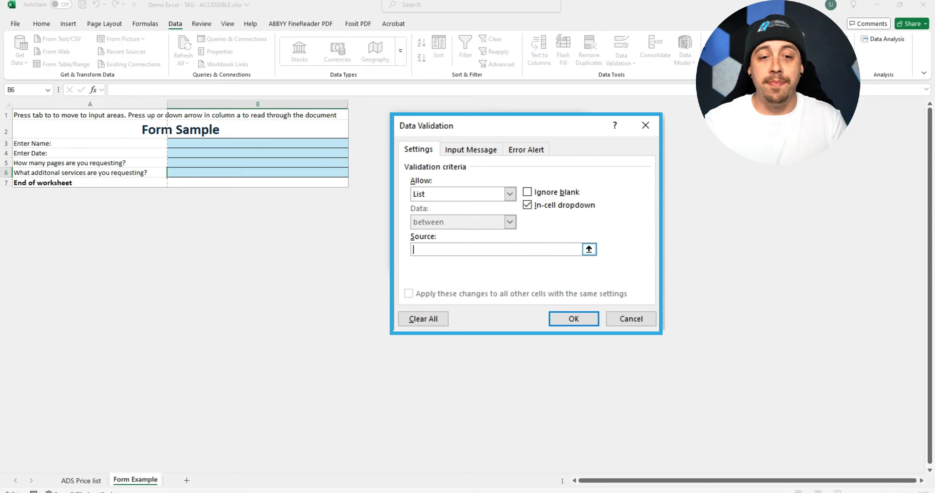
type("ADS")
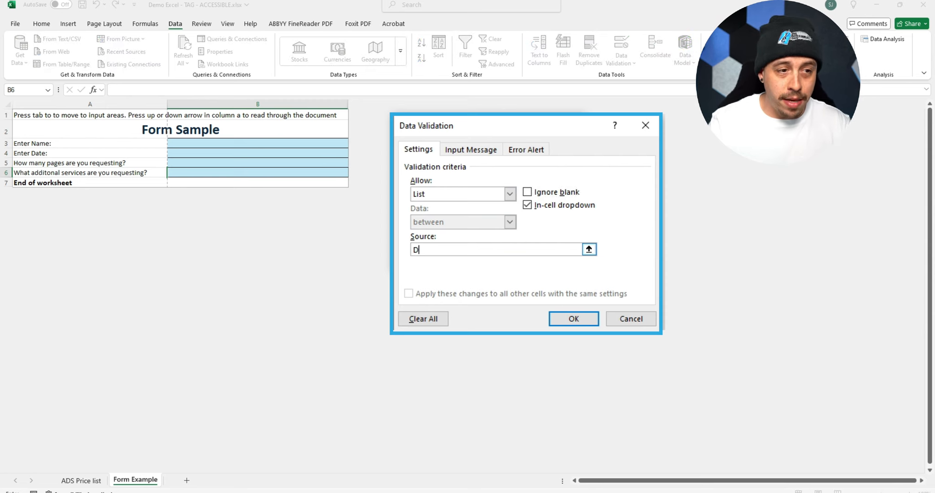
type(", ")
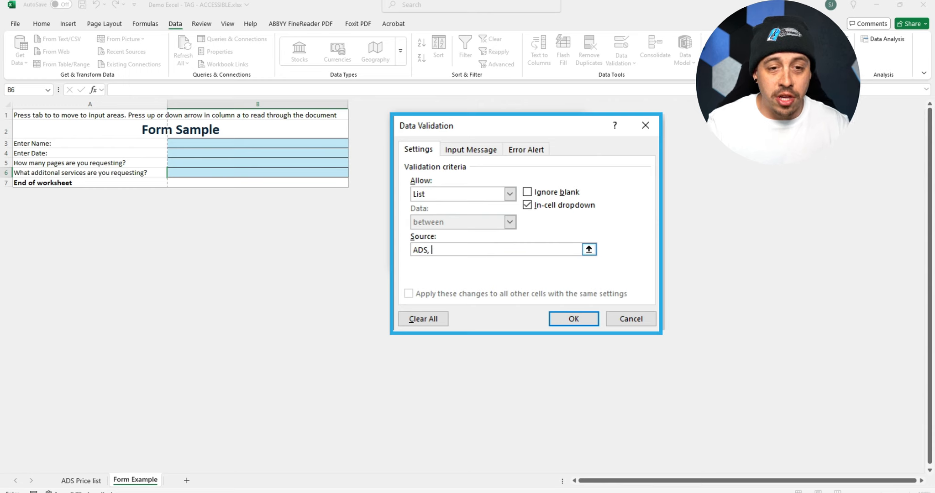
type("Training, ")
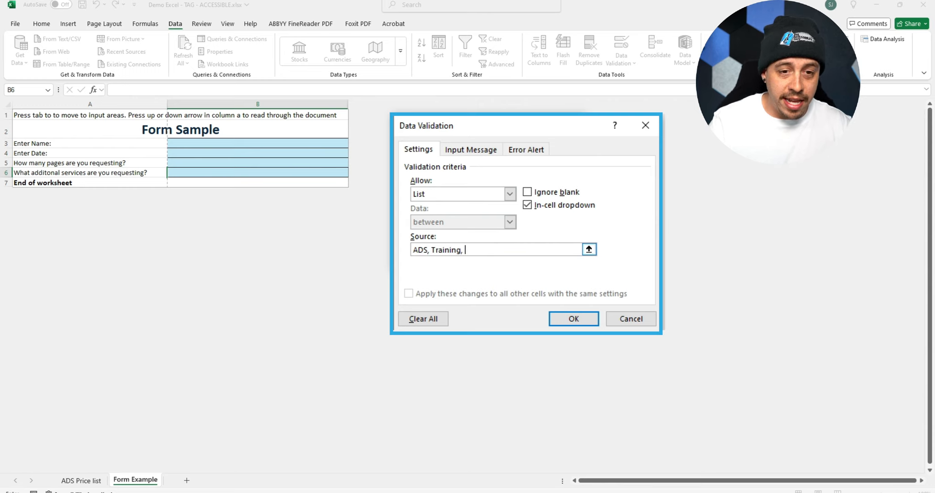
type("Consulting")
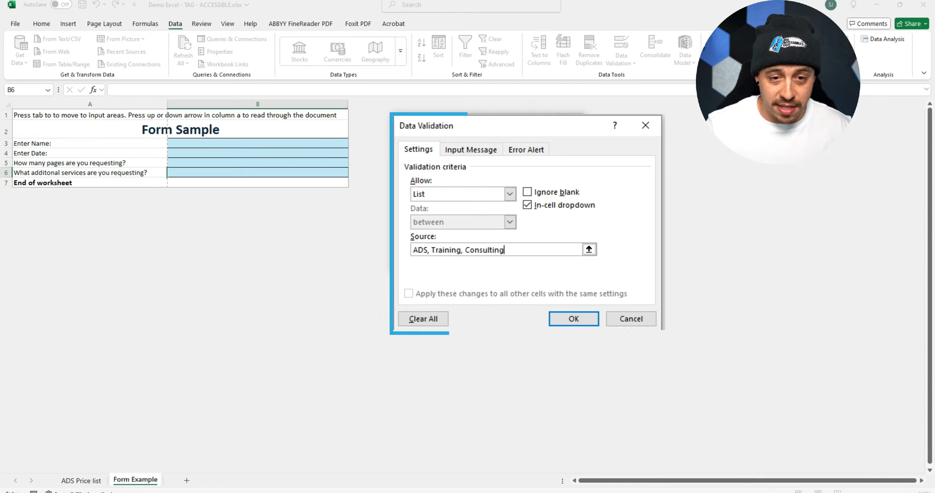
key("Return")
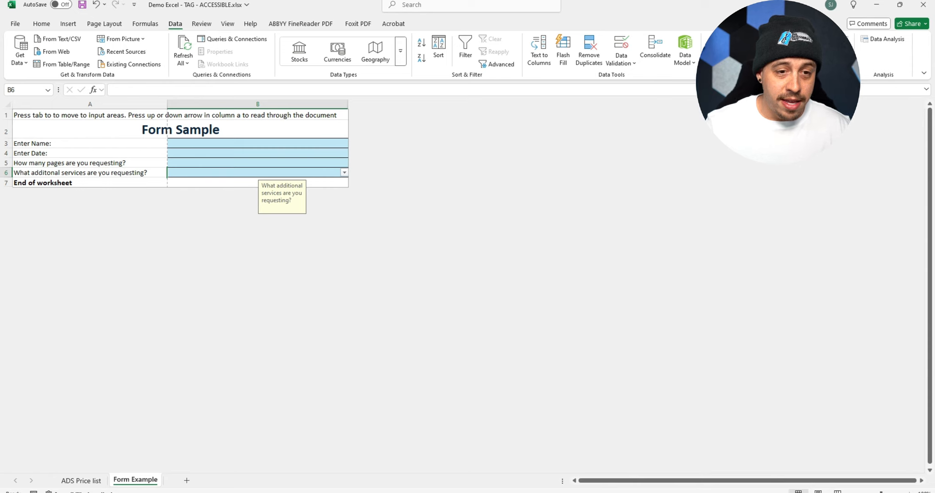
- Choose Training from cell B6's list of services
key("alt+Down")
key("Down")
key("Return")
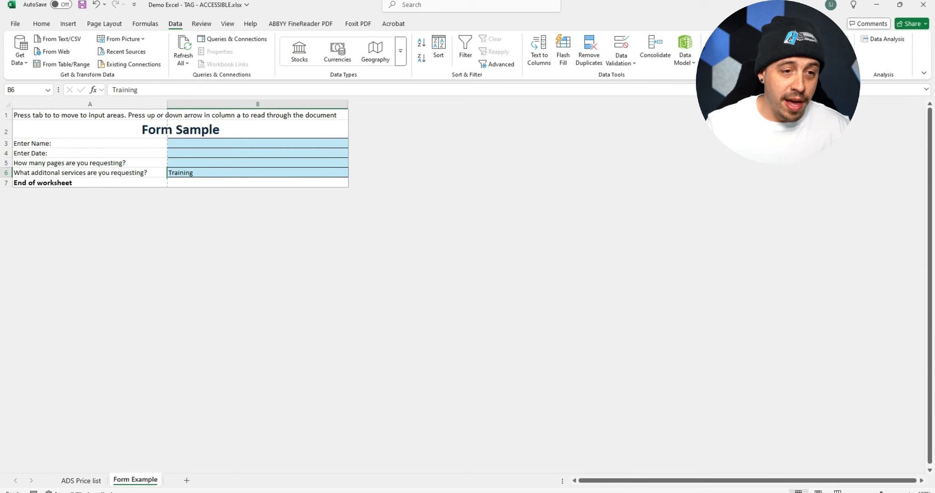
- Try to leave cell B6 blank by clearing its entry
key("BackSpace")
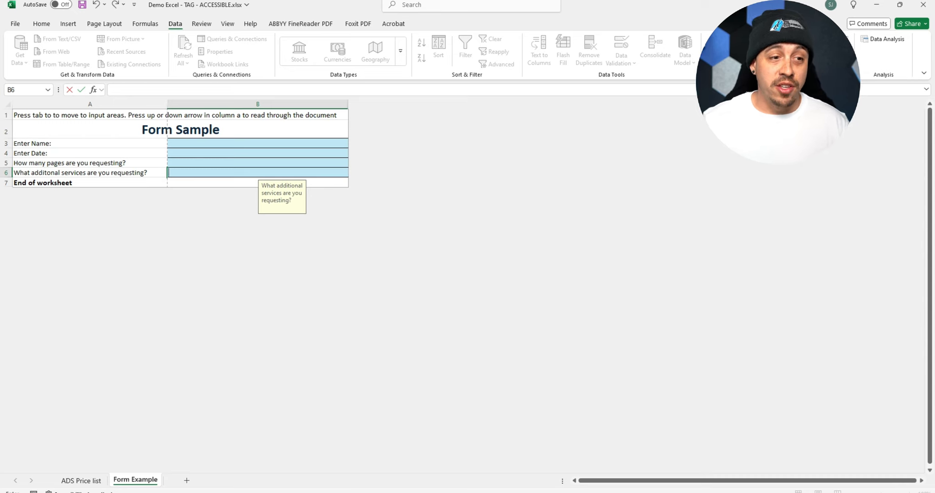
key("Return")
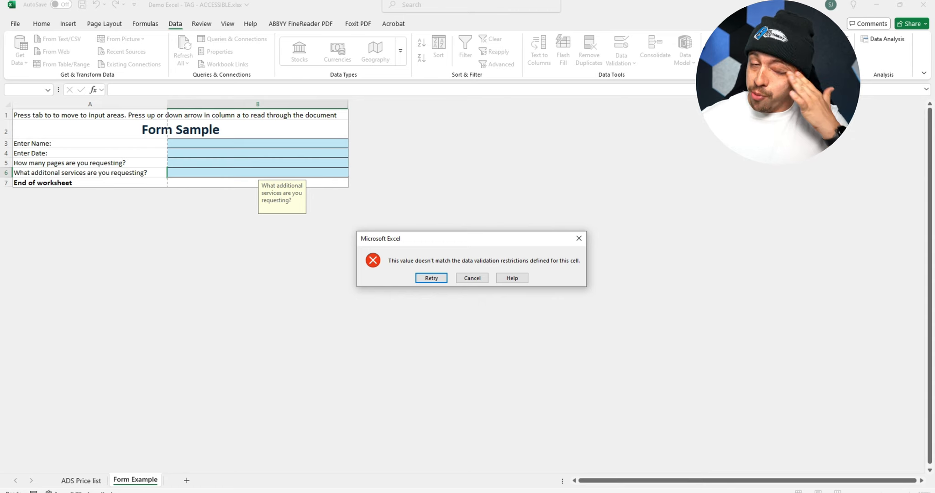
key("Escape")
key("Up")
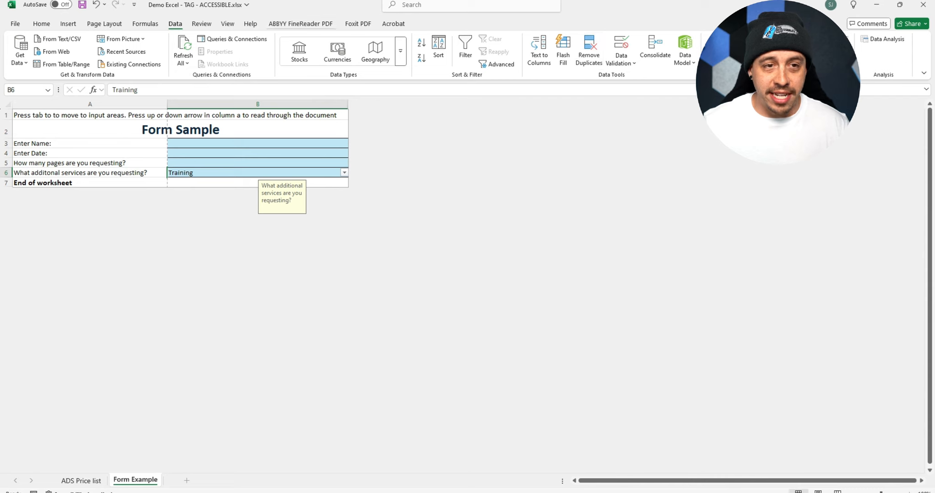
- Extend cell B6's validation list source with "Nothing else" after ADS, Training and Consulting, and apply it
key("alt+a")
key("v")
key("v")
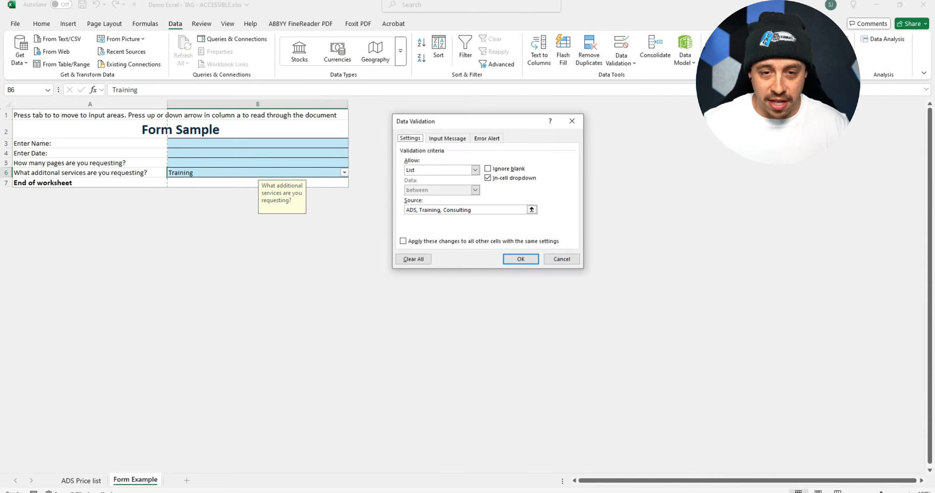
left_click(488, 169)
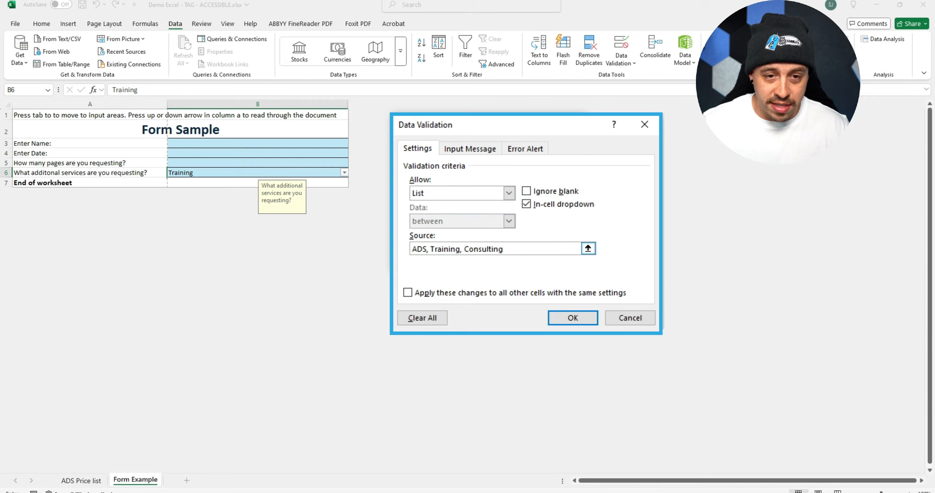
left_click(560, 249)
type(", Nothing else")
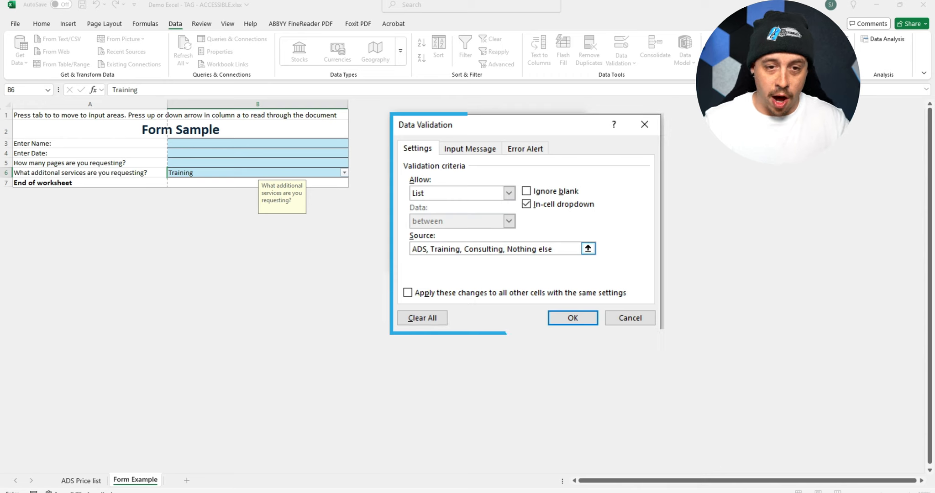
key("Return")
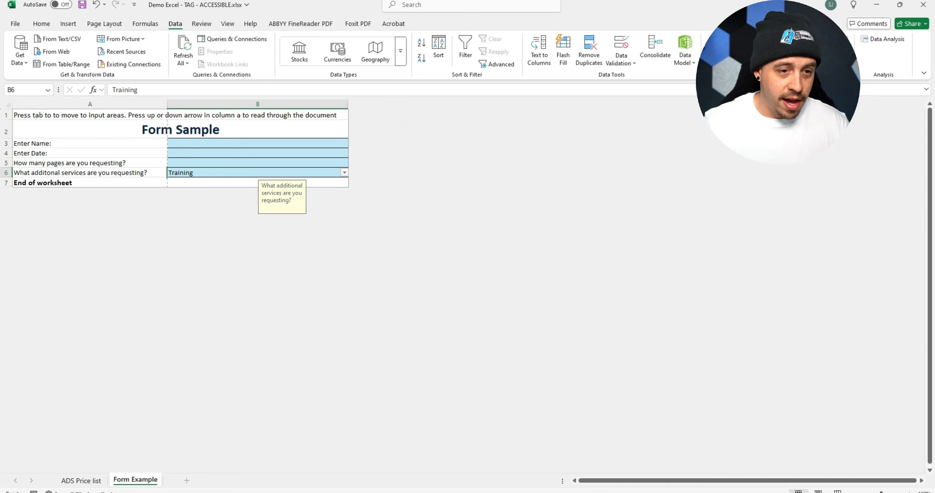
- Choose "Nothing else" from cell B6's list of services and save the workbook
key("alt+Down")
key("Down")
key("Down")
key("Return")
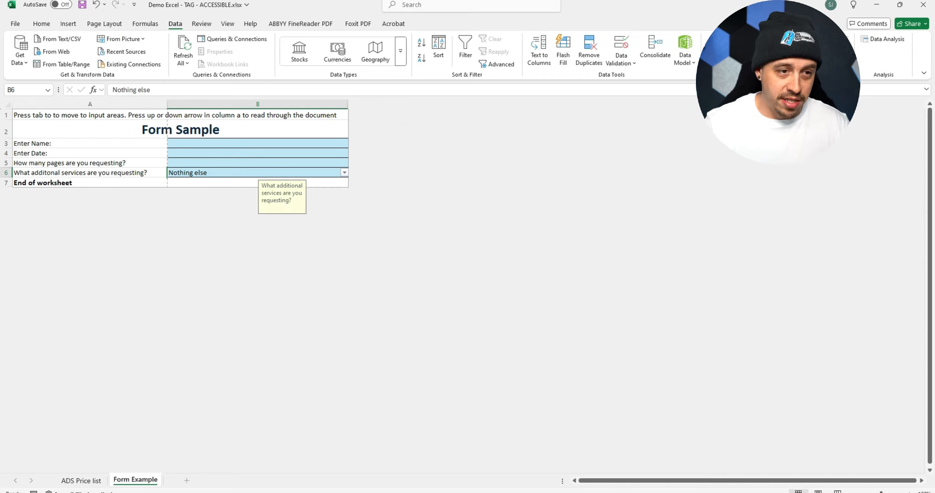
key("ctrl+s")
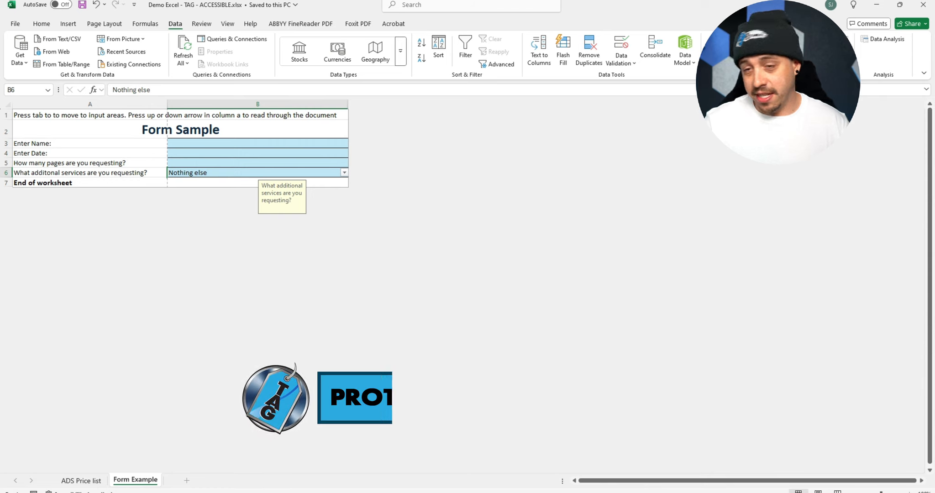
- Apply the Locked protection format to all cells of the form, A1 through B7
key("ctrl+a")
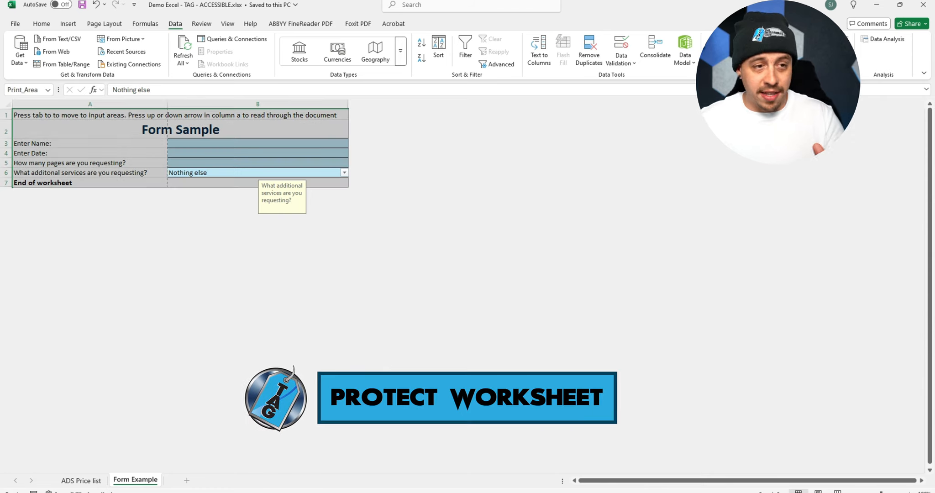
key("shift+F10")
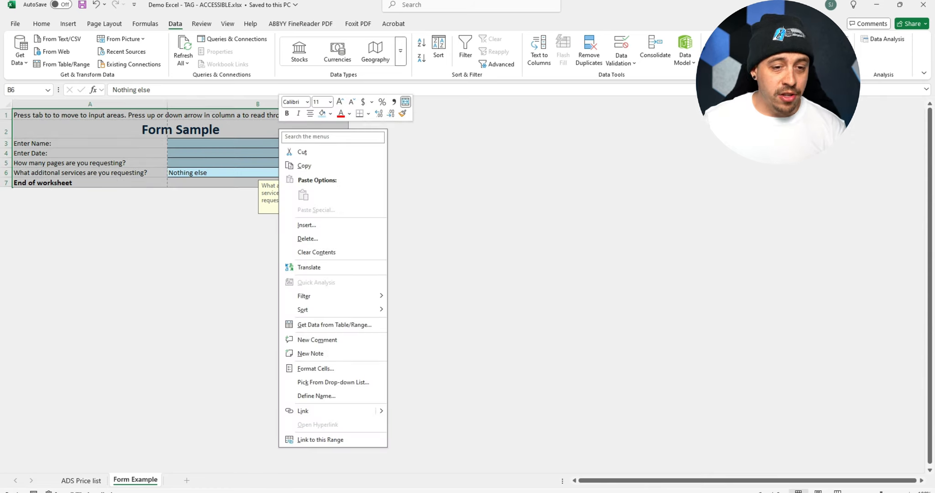
key("Return")
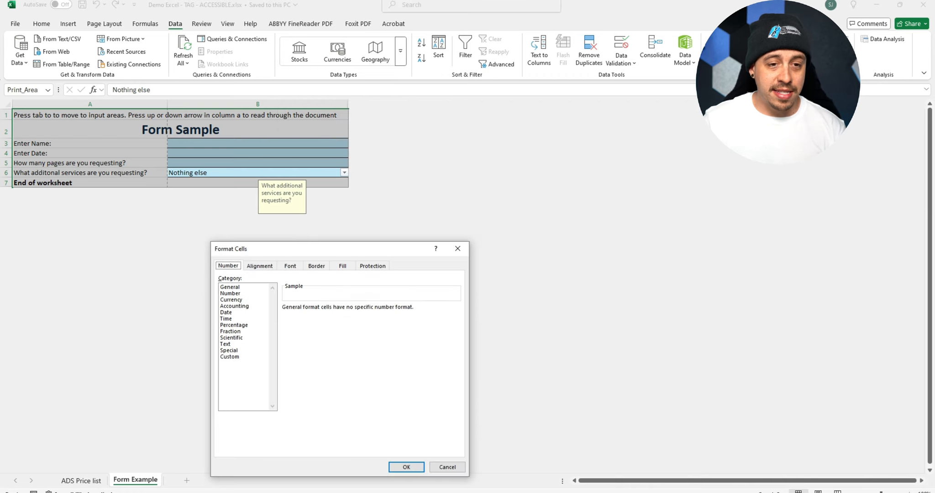
left_click_drag(372, 249, 405, 125)
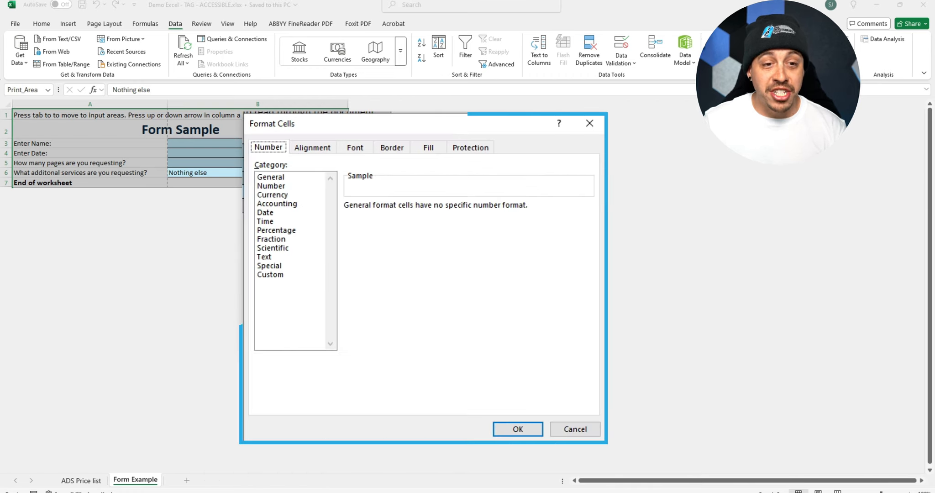
left_click(405, 142)
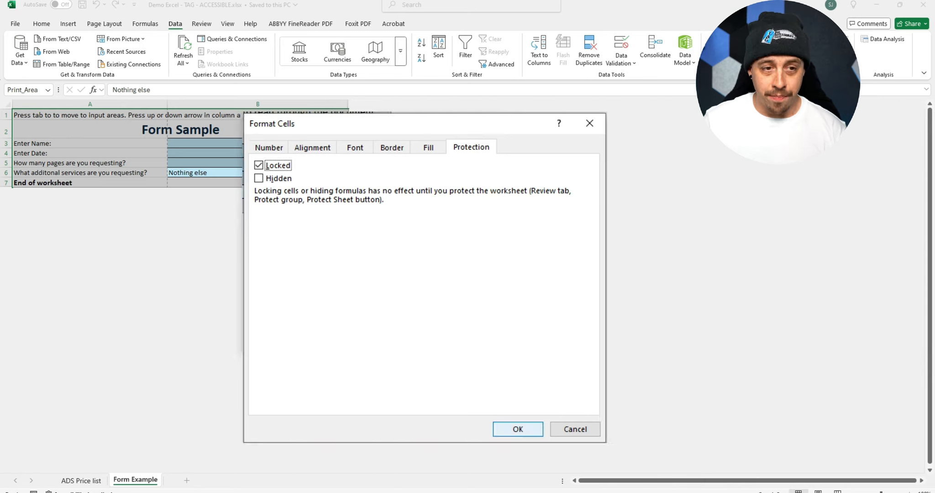
left_click(518, 429)
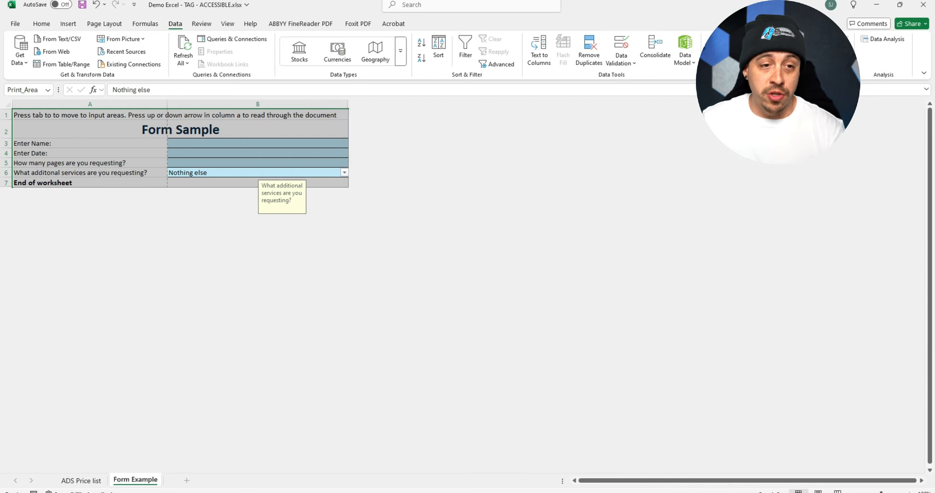
- Unlock the input cells B3 through B6 by turning off Locked in their cell protection format
left_click(247, 143)
left_click_drag(246, 144, 247, 173)
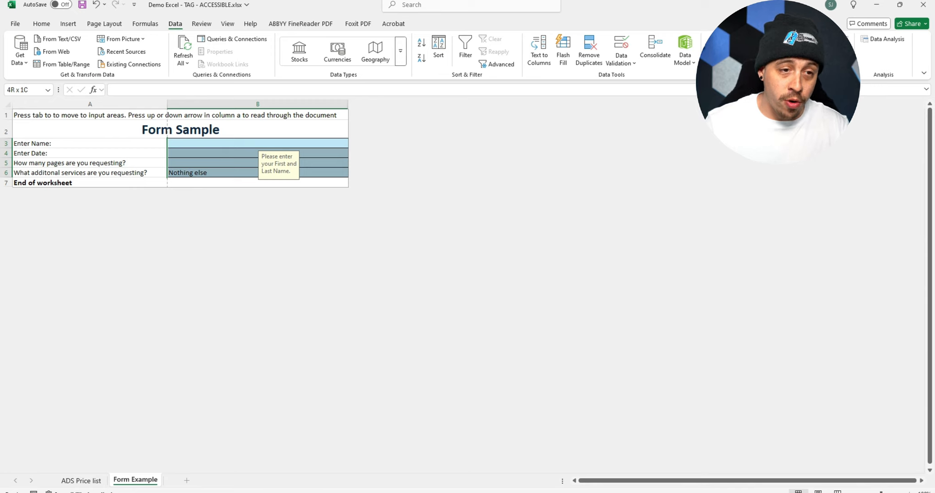
right_click(302, 142)
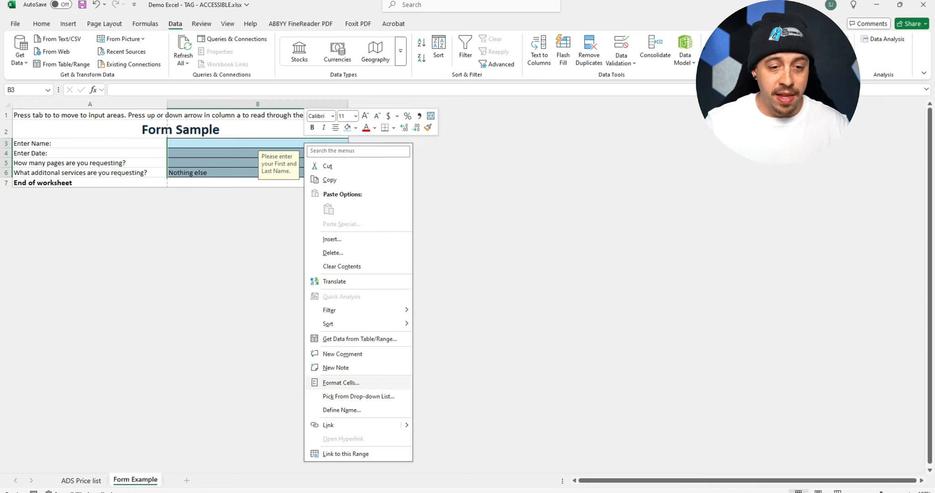
left_click(347, 383)
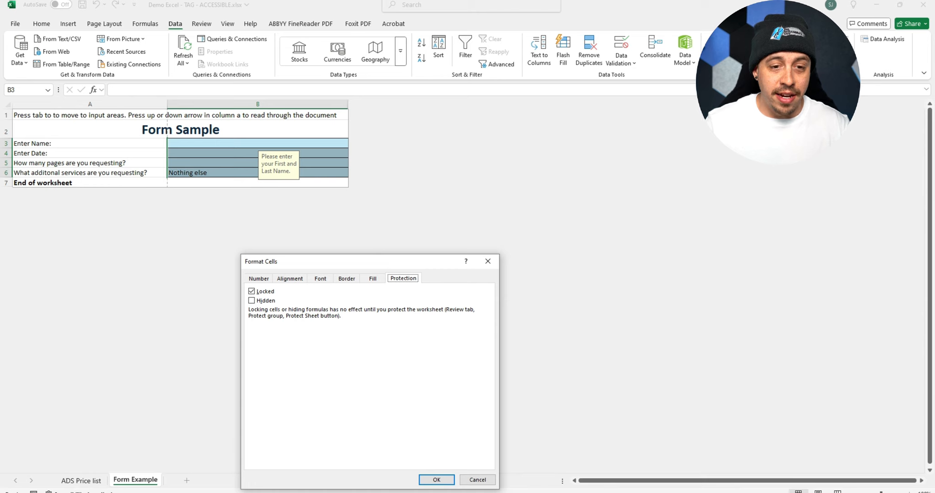
left_click_drag(417, 263, 461, 182)
left_click(296, 211)
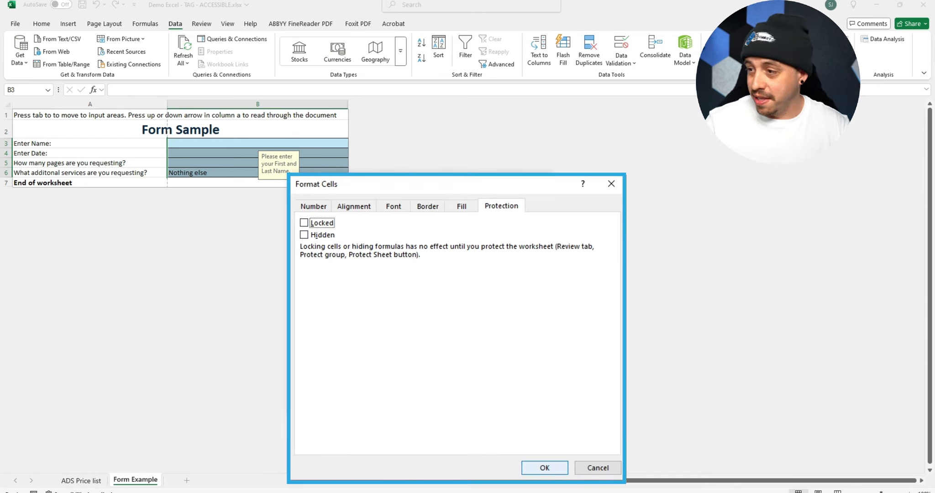
key("Return")
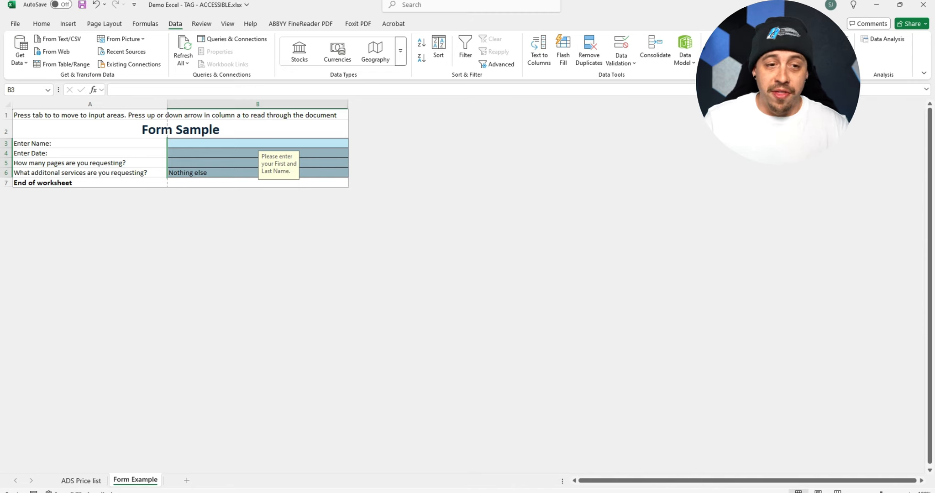
- Protect the Form Example worksheet
left_click(258, 144)
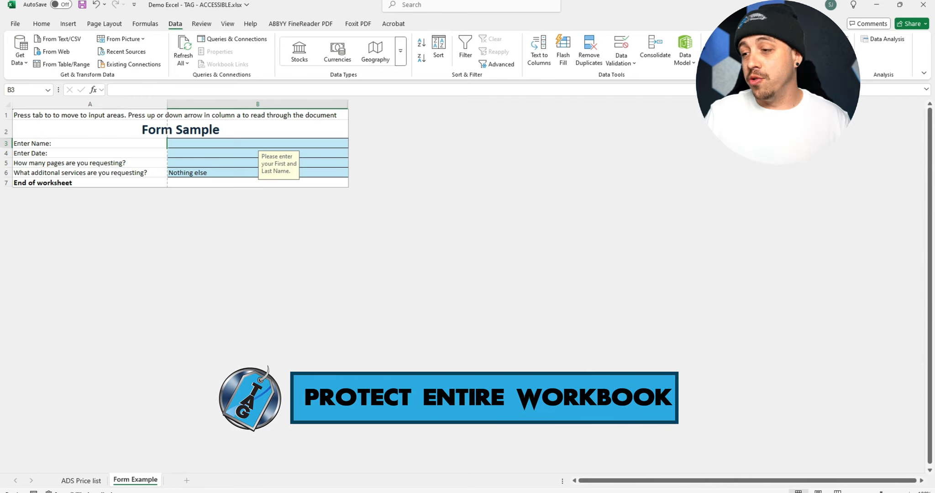
left_click(201, 24)
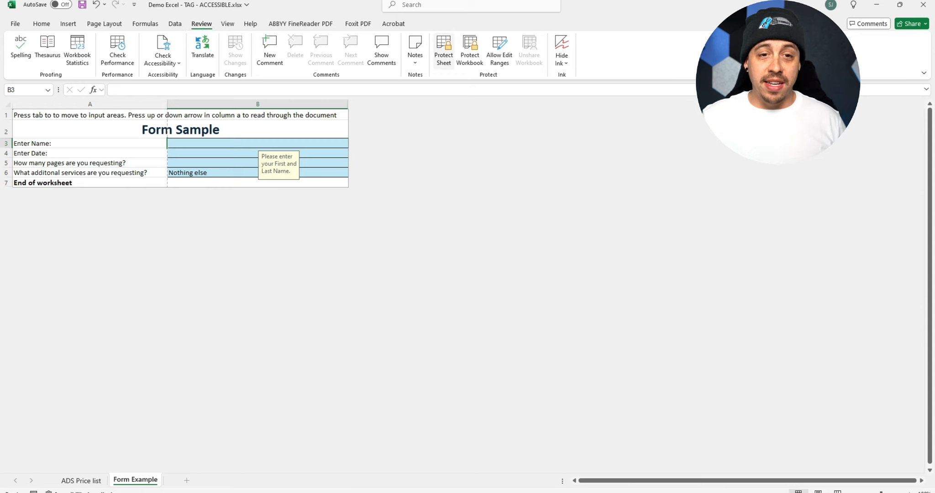
left_click(443, 50)
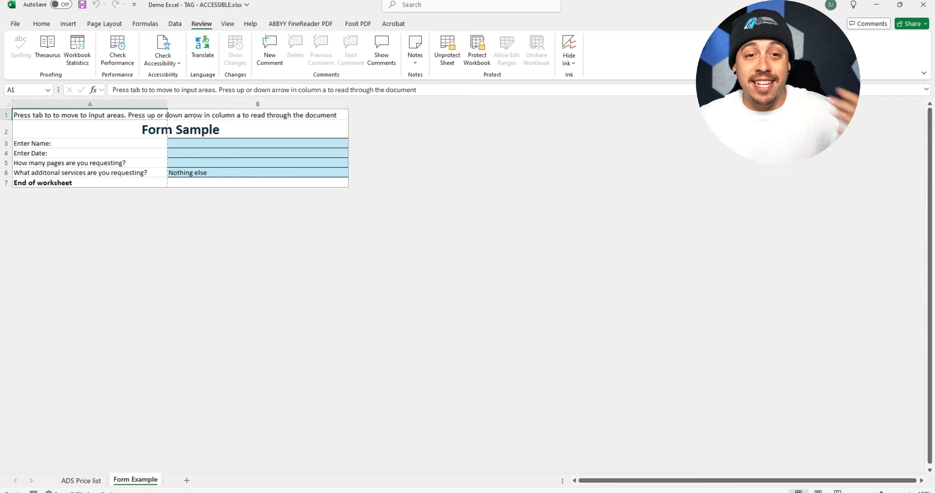
- Protect the workbook's structure without a password and save the workbook
left_click(477, 51)
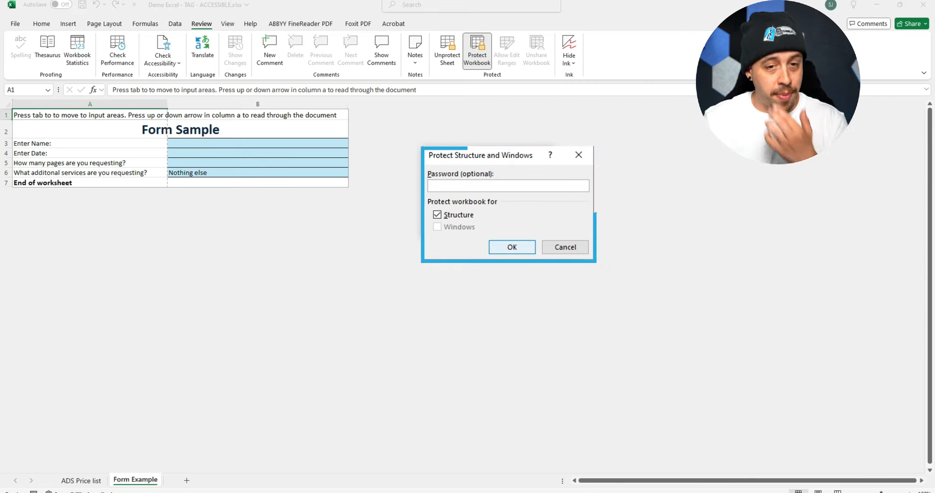
key("Return")
key("Down")
key("Down")
key("ctrl+s")
- Try to delete the instruction text in locked cell A1 to test the sheet protection
key("Up")
key("Up")
key("Delete")
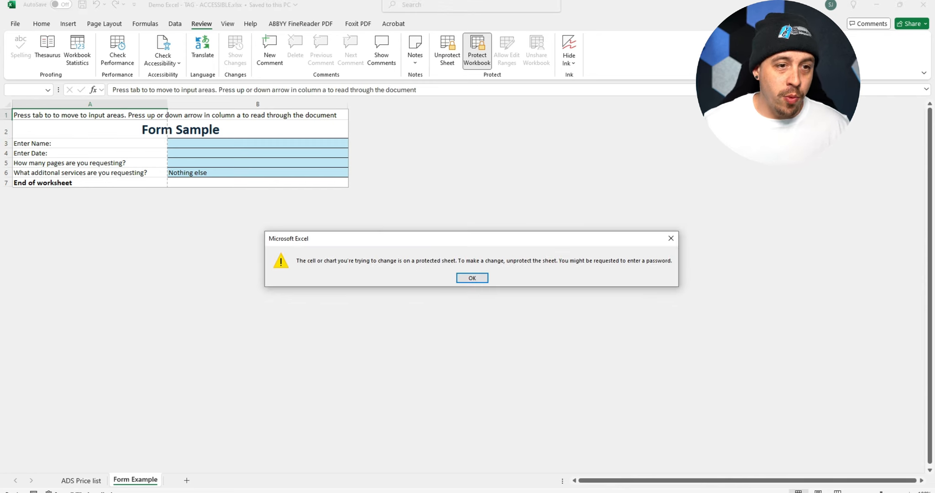
key("Return")
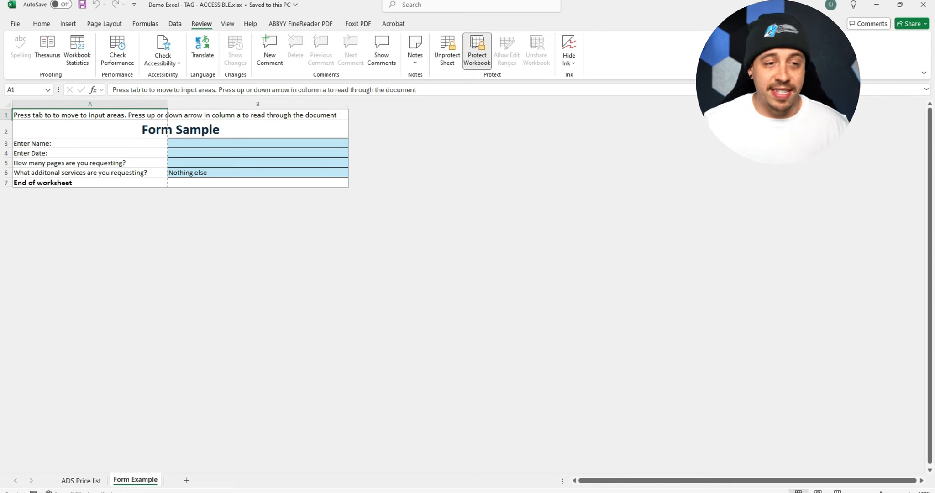
- Enter a full name in cell B3 beside "Enter Name:" to test the form
key("Tab")
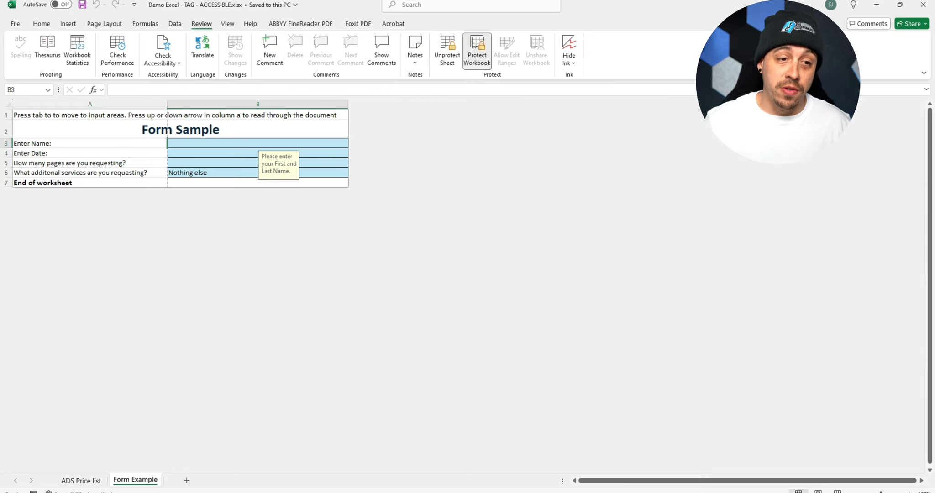
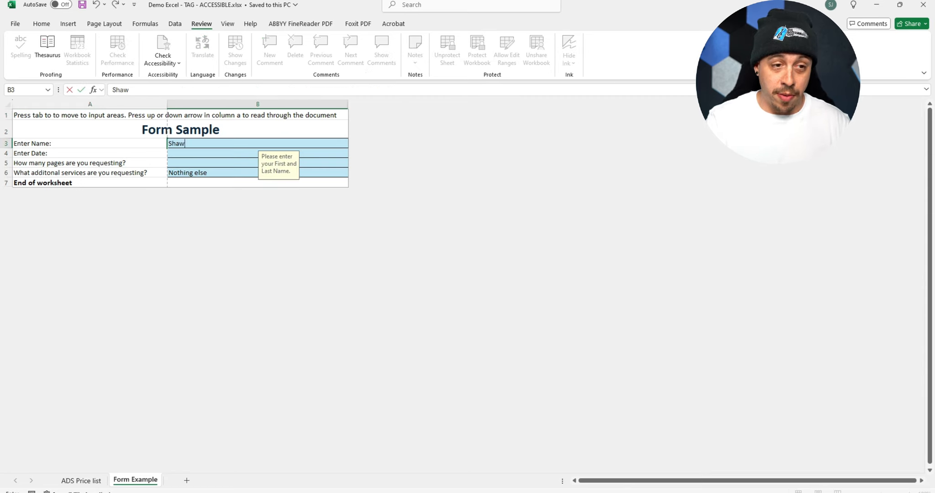
key("Tab")
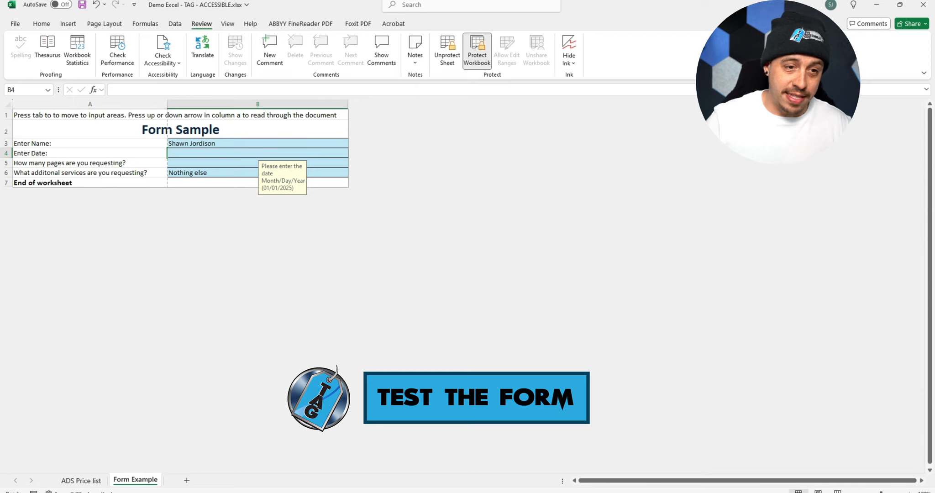
- Cycle through the unlocked input cells back to B3 and clear the test name from it
key("Tab")
key("Tab")
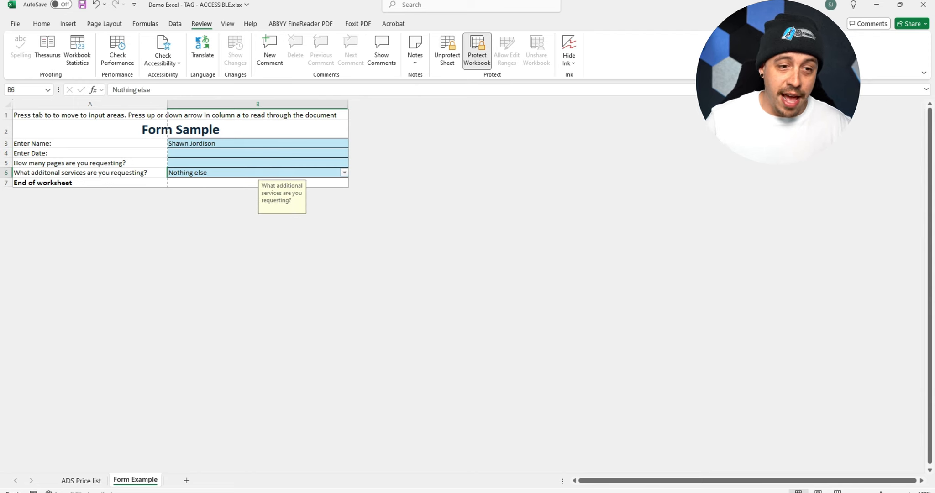
key("Tab")
key("Tab")
key("Tab")
key("Tab")
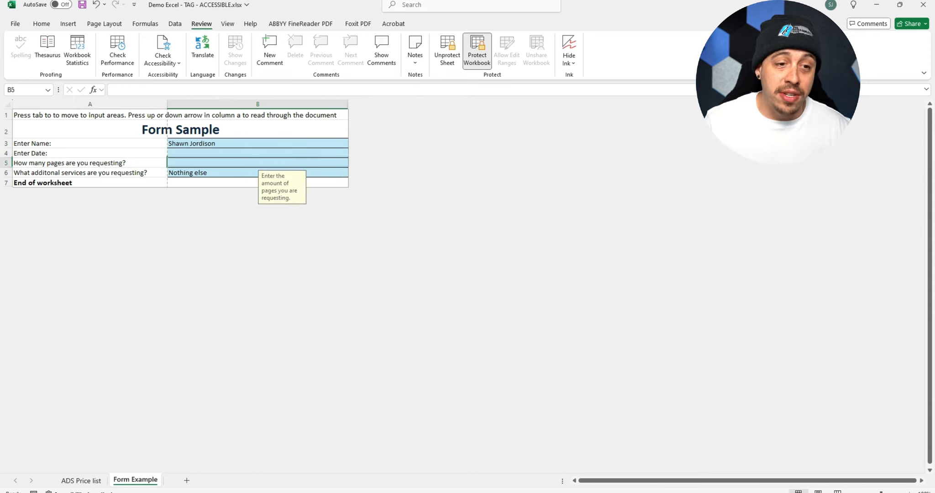
key("Tab")
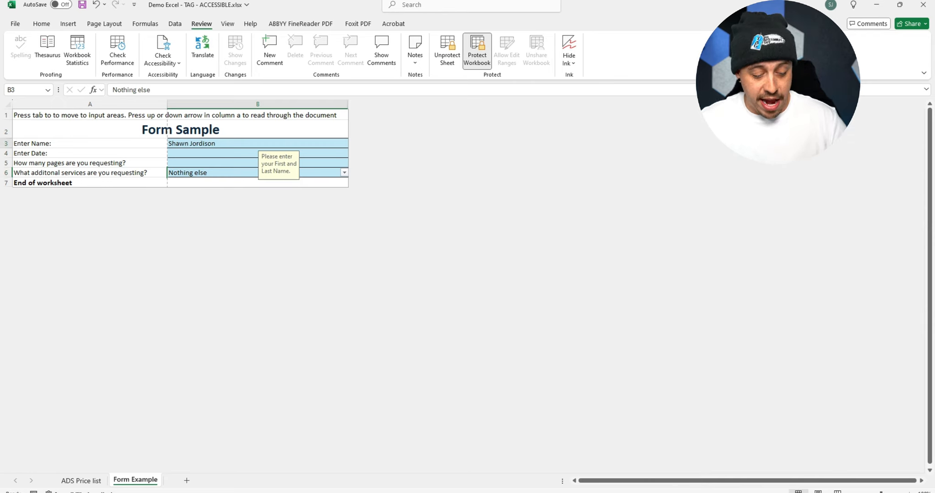
key("Delete")
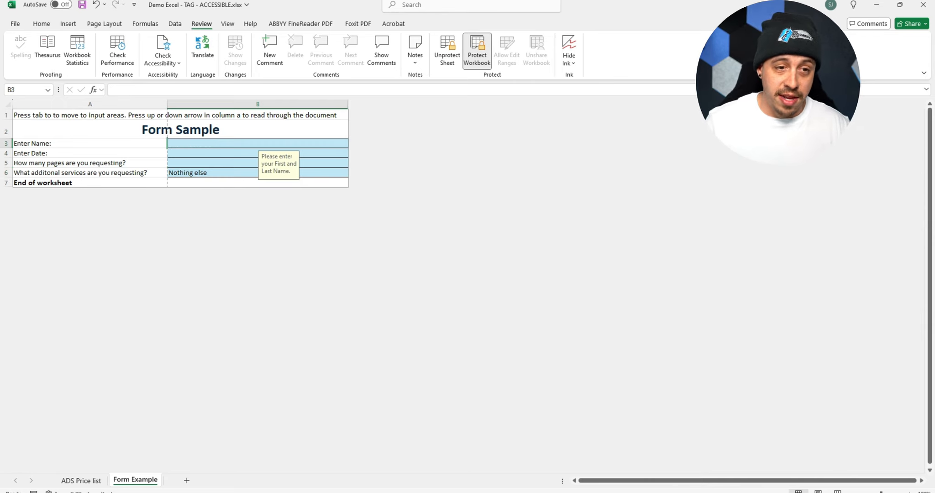